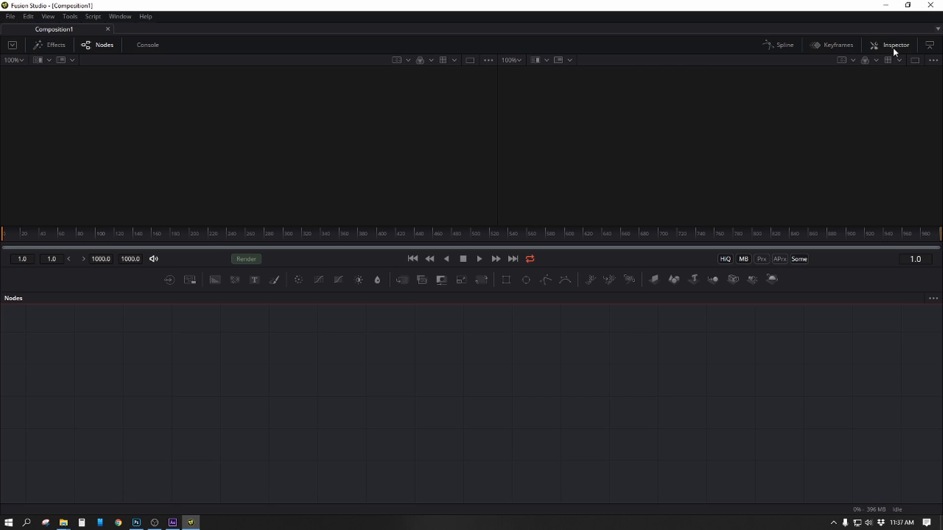
Step: Show the Inspector and narrow the left viewer, trying the single-viewer layout before restoring both viewers
left_click(891, 46)
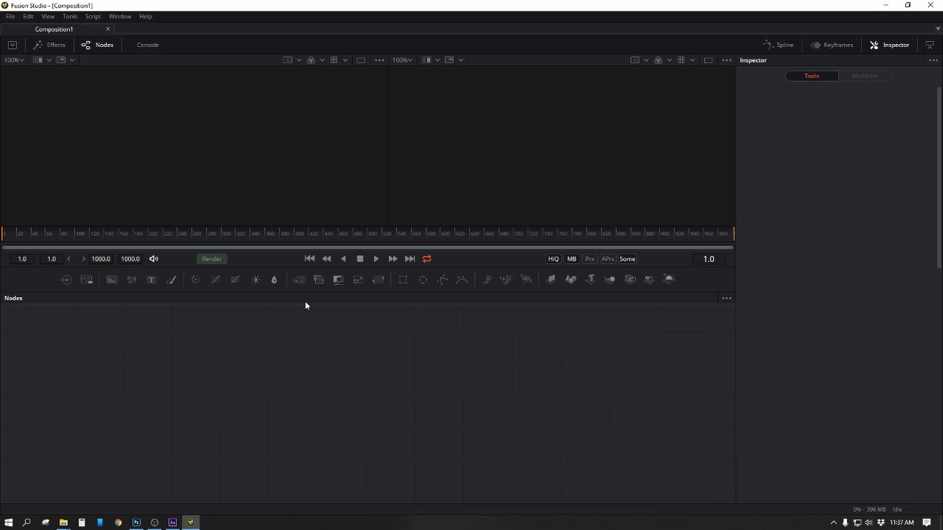
left_click_drag(387, 133, 318, 146)
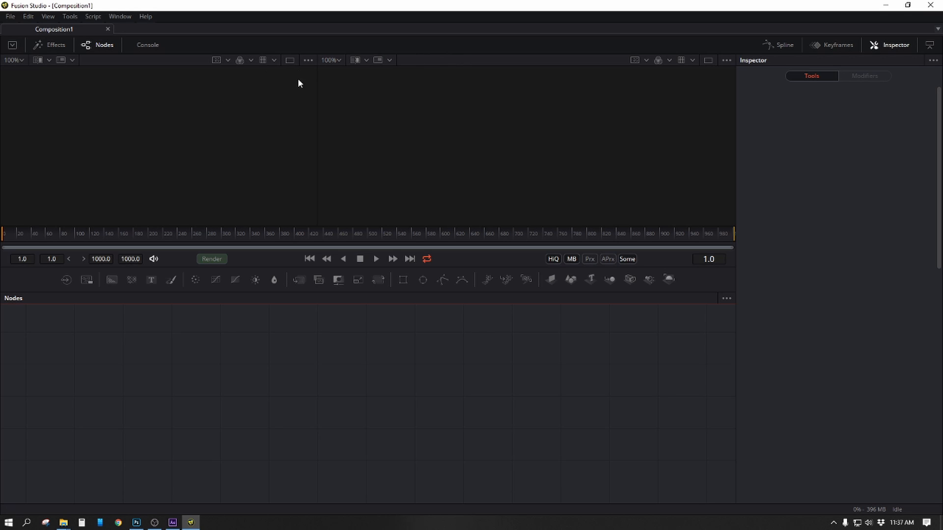
left_click(289, 61)
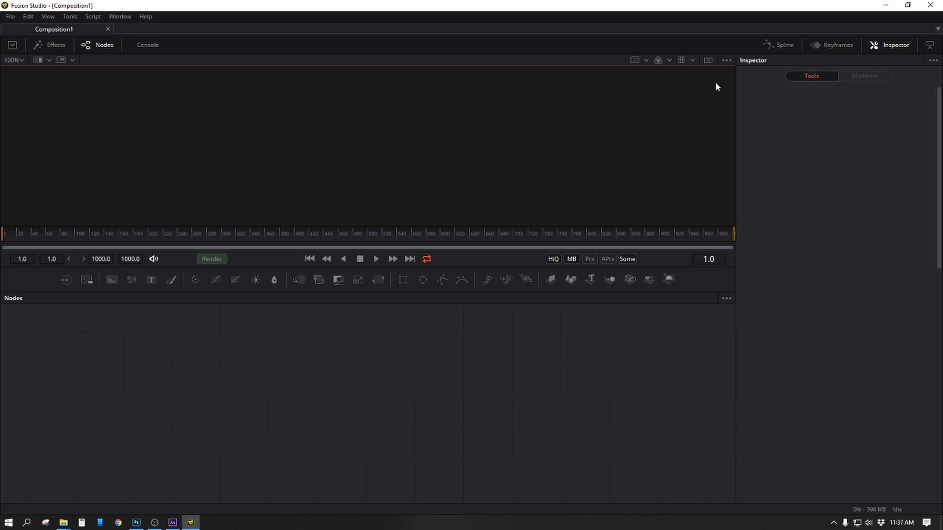
left_click(708, 61)
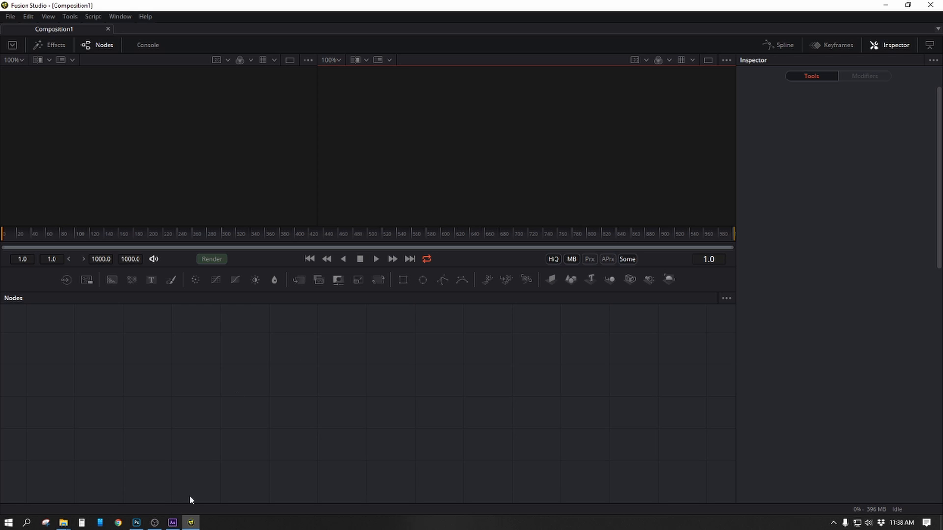
Step: Switch to After Effects, reset the Position property of the york.mov Comp 1 layer at frame 17, and return to Fusion Studio
left_click(172, 523)
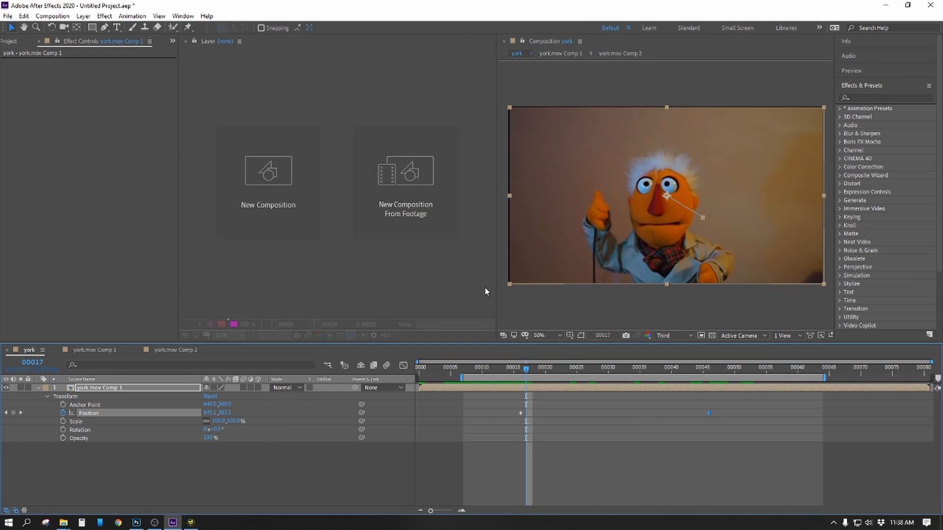
right_click(122, 417)
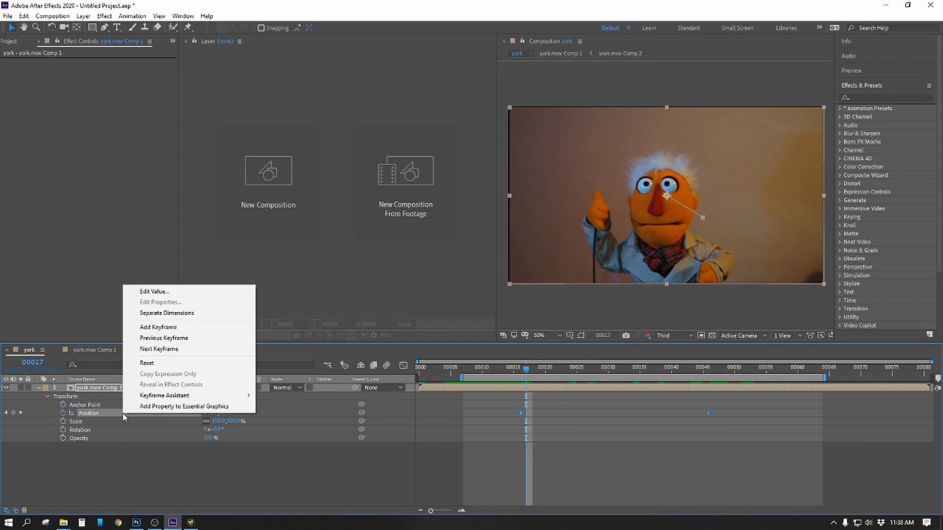
left_click(147, 363)
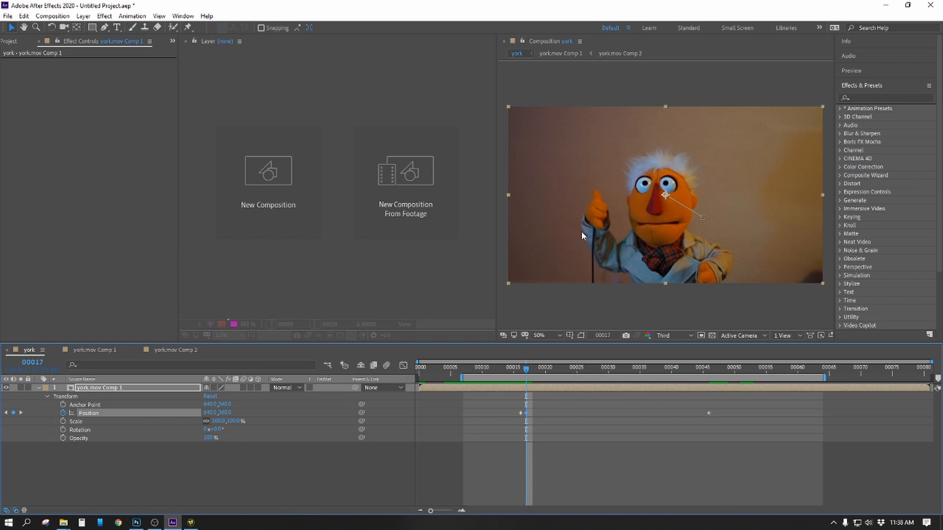
left_click(191, 522)
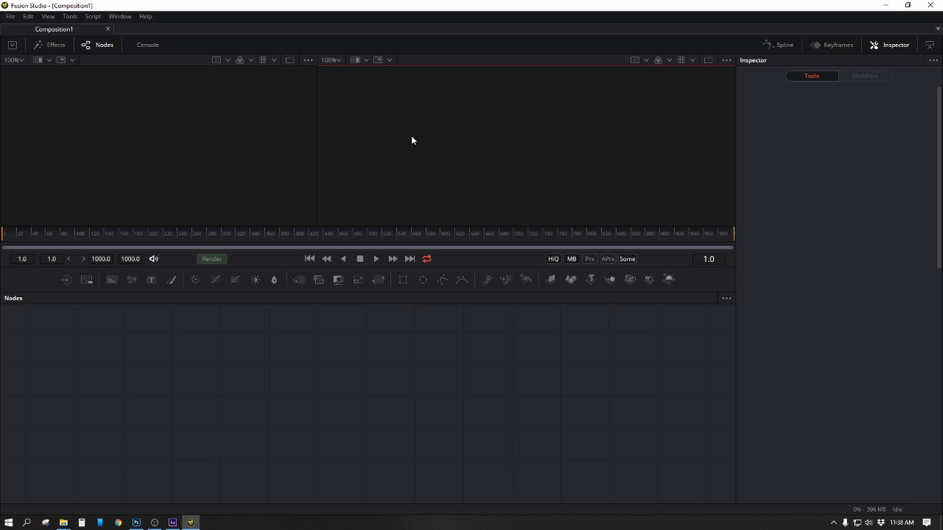
Step: Widen the left viewer until both viewers are about equal, and check its A/B view options
left_click_drag(317, 147, 375, 154)
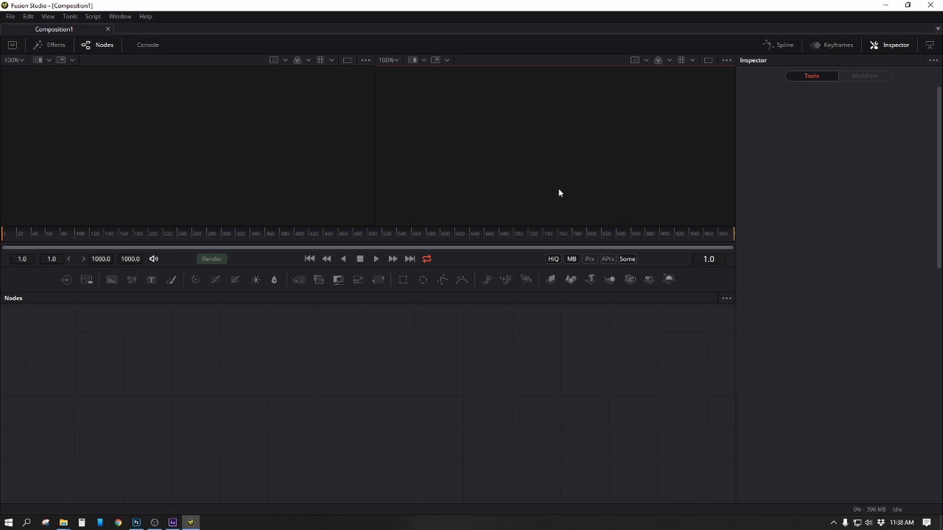
left_click(49, 60)
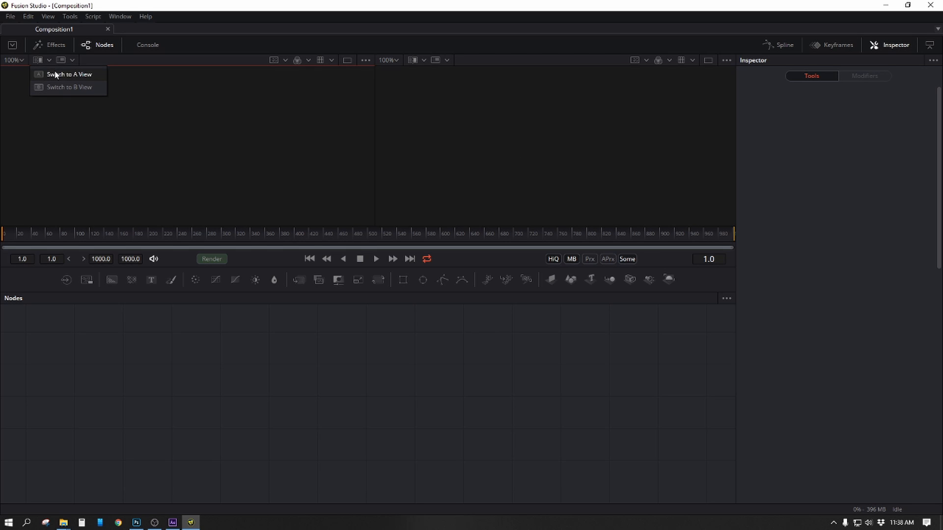
left_click(77, 126)
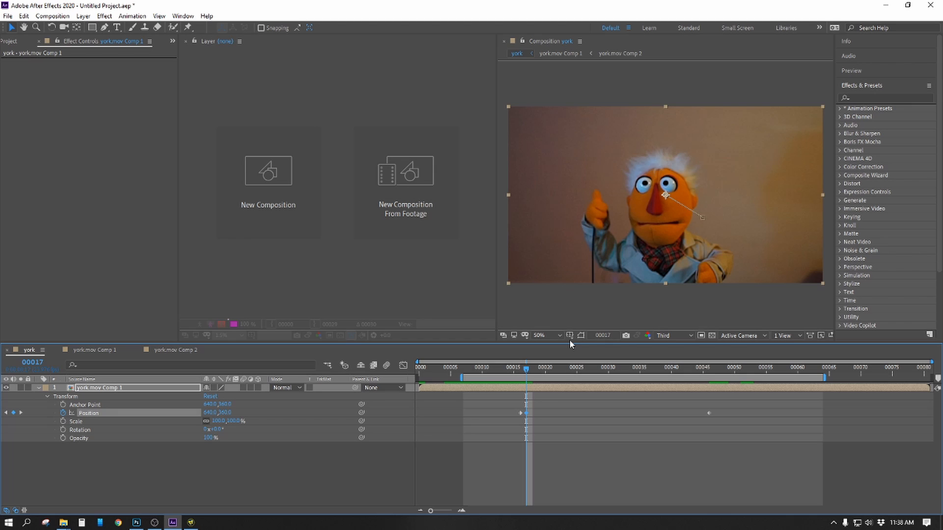
Step: In After Effects, take a snapshot of the york composition at frame 17 and compare it with frame 43
left_click(628, 335)
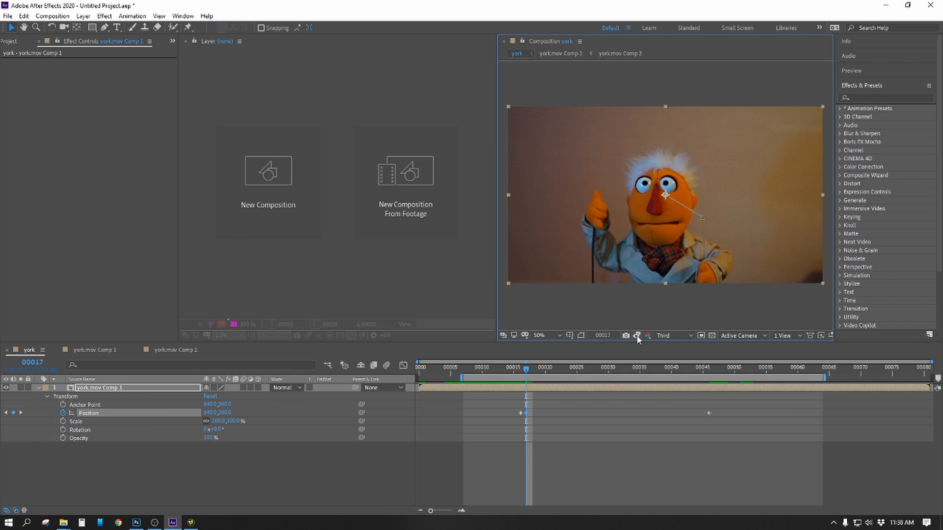
left_click_drag(639, 368, 634, 349)
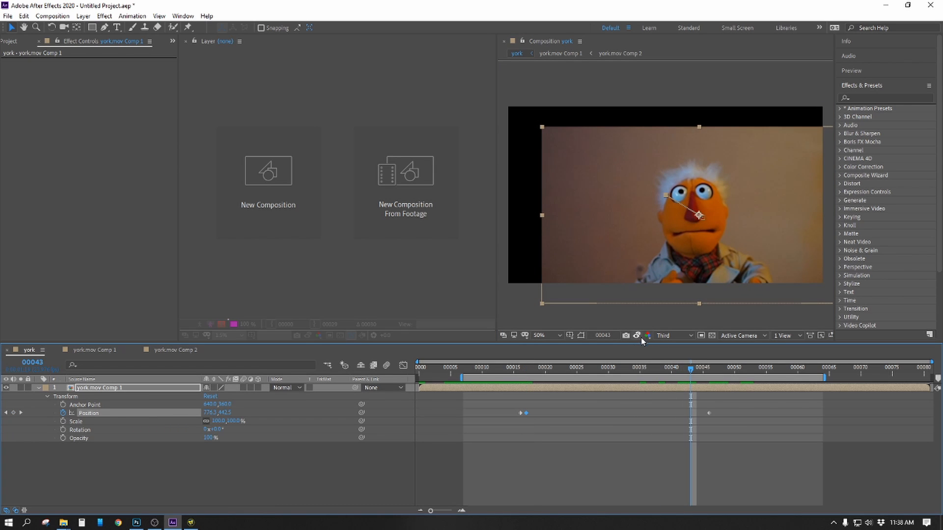
left_click(637, 336)
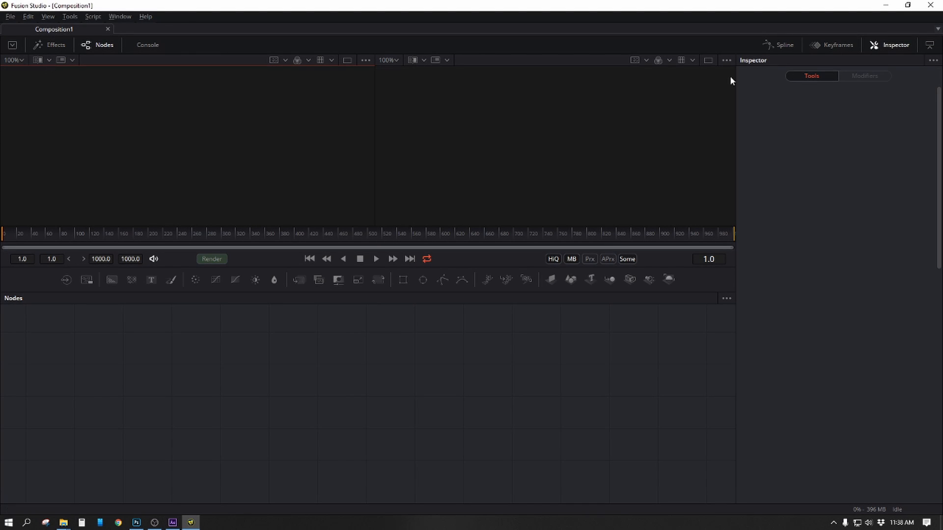
Step: Return to Fusion Studio and check the A/B view options of the right viewer
left_click(423, 60)
left_click(502, 148)
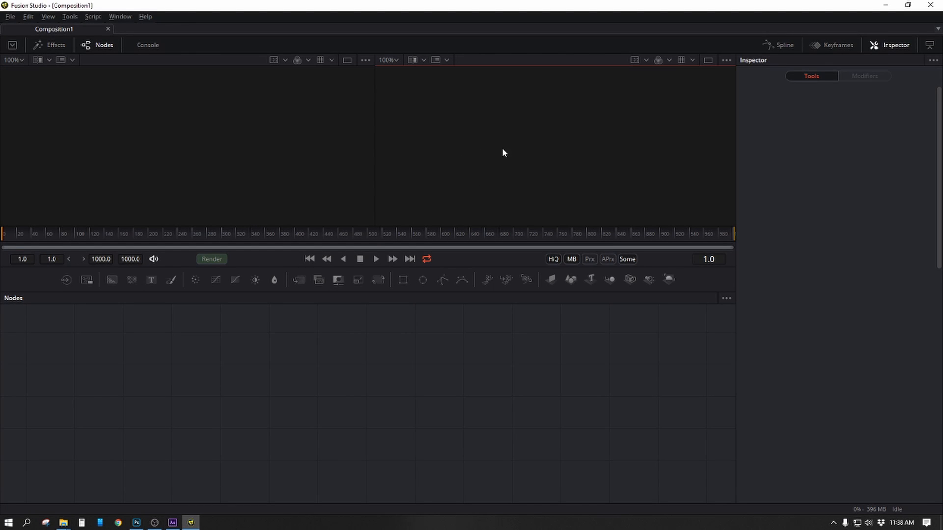
left_click(213, 179)
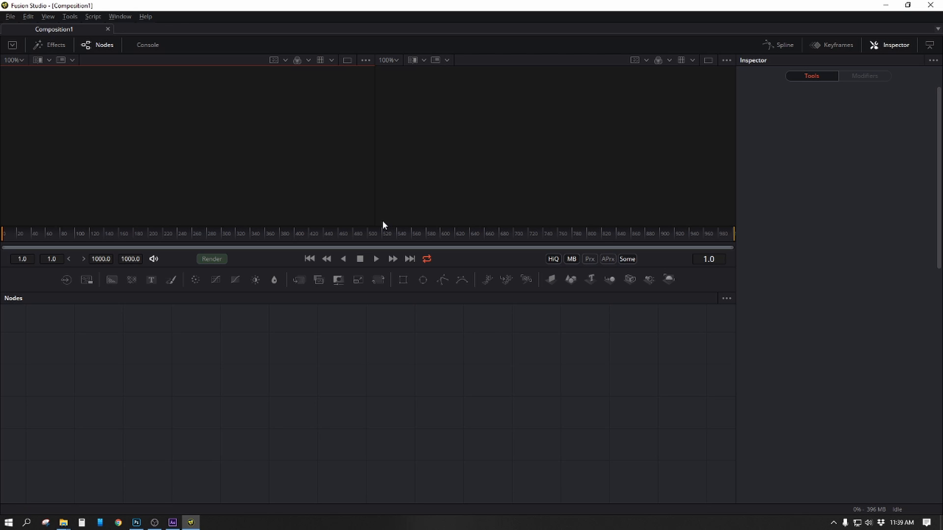
left_click_drag(338, 403, 285, 403)
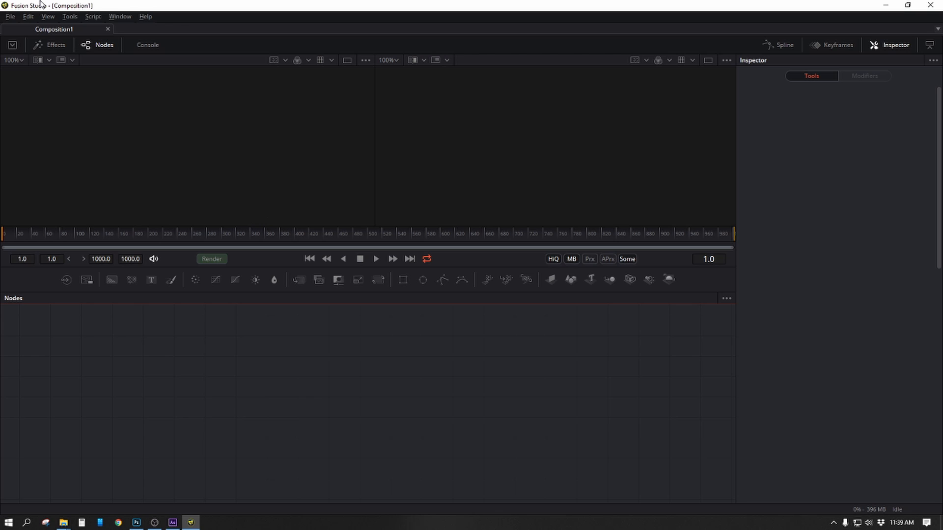
left_click(14, 17)
left_click(24, 19)
left_click(69, 17)
left_click(69, 18)
left_click(68, 18)
left_click(90, 18)
left_click(88, 16)
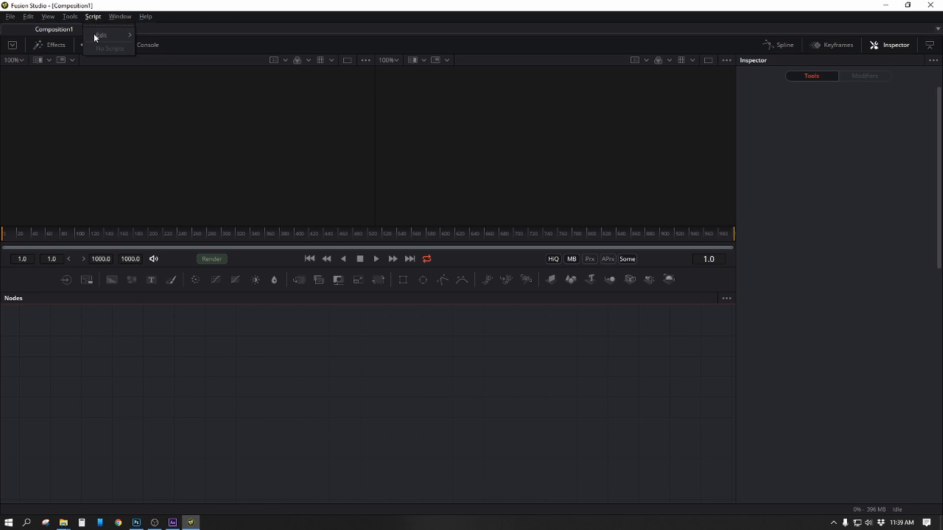
mouse_move(124, 16)
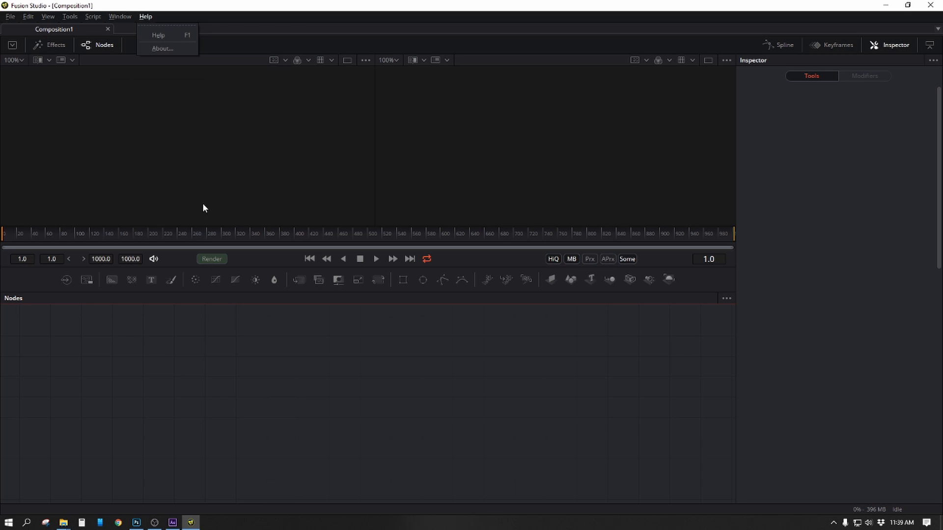
left_click(146, 101)
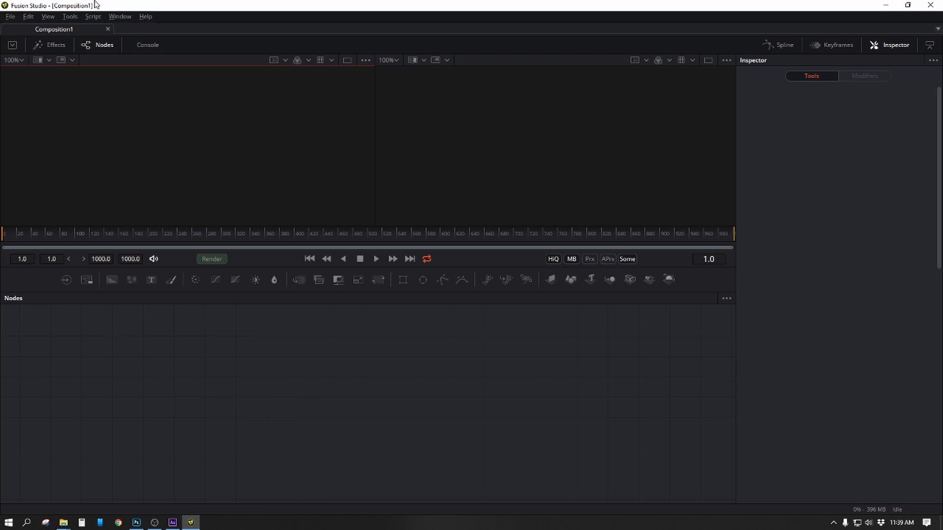
left_click(69, 16)
left_click(65, 17)
Step: Scrub the timeline to frame 116 and inspect the start and end fields of the global and render ranges
left_click_drag(17, 234, 87, 238)
left_click(24, 259)
double_click(131, 259)
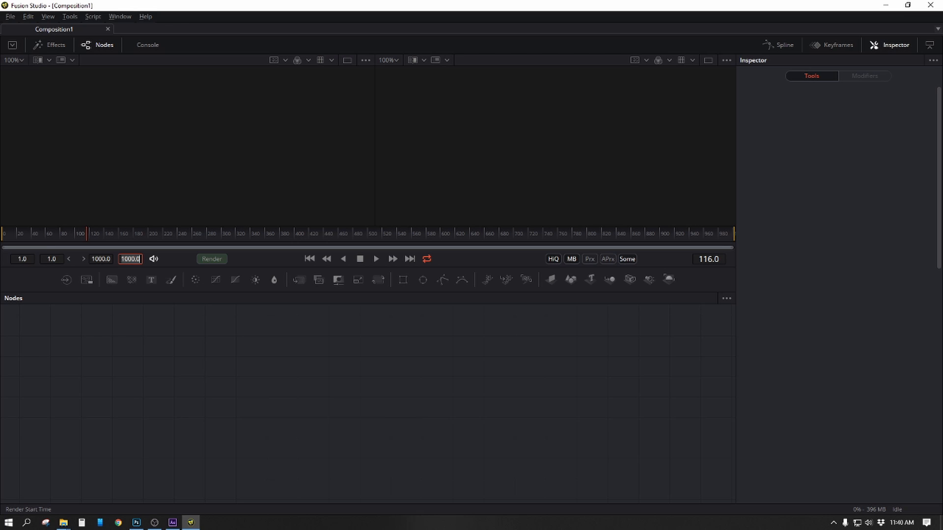
left_click(52, 259)
left_click(100, 258)
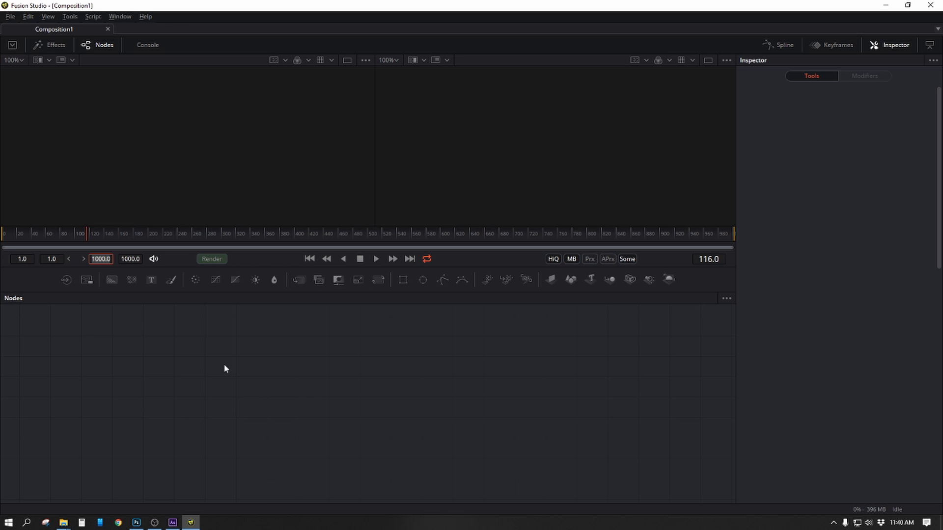
Step: Switch to After Effects, shift the work area to about frames 10 to 67, and return to Fusion Studio
key("alt+Tab")
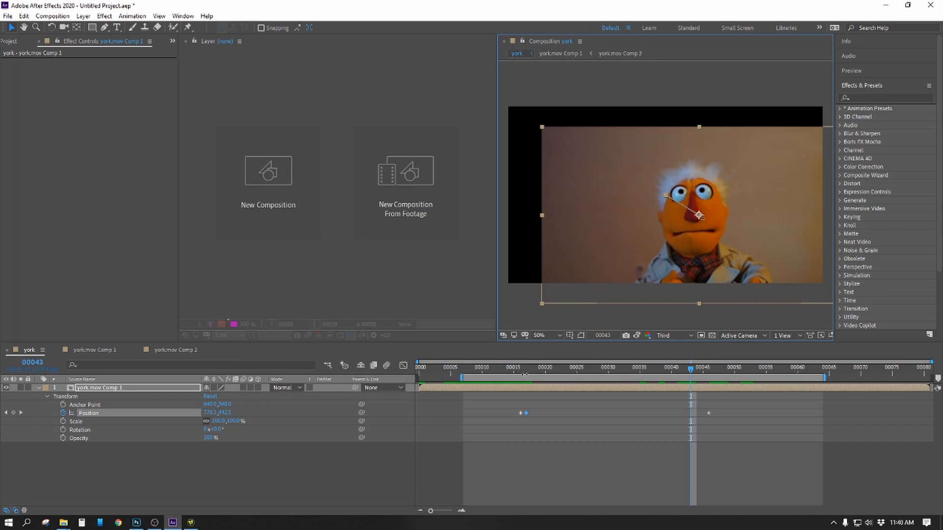
key("alt+Tab")
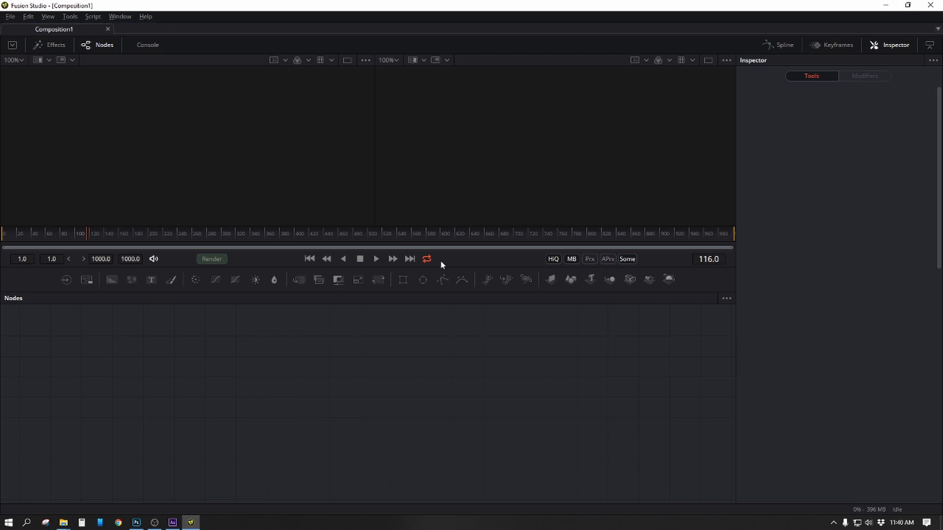
key("alt+Tab")
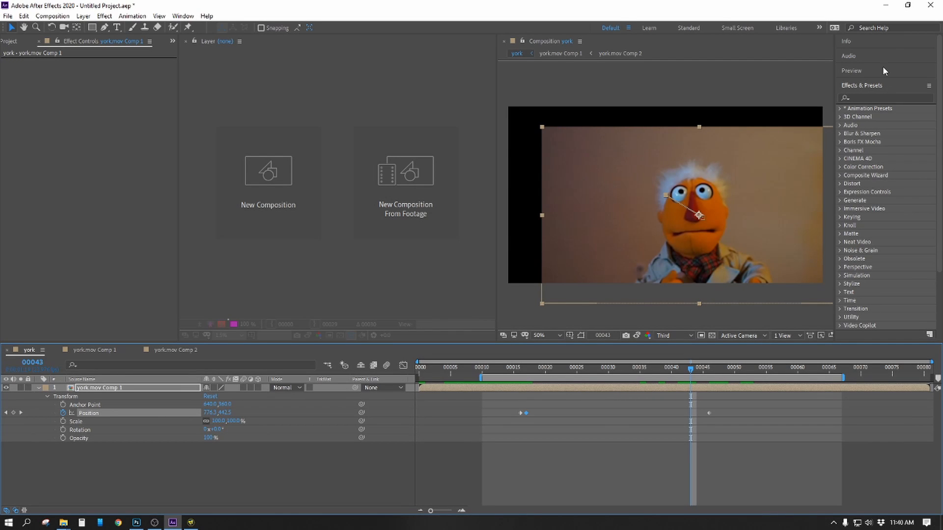
key("alt+Tab")
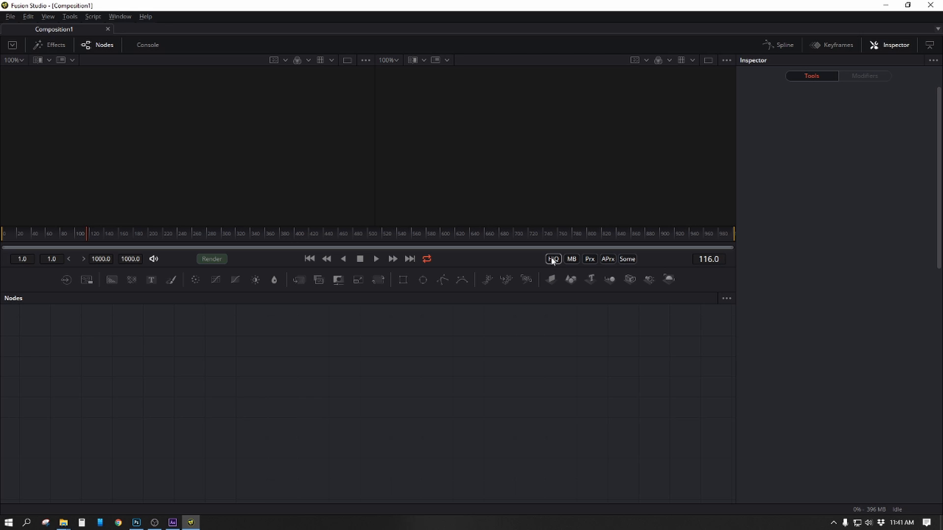
Step: Switch to After Effects, review the preview resolution and fast preview options, and return to Fusion Studio
key("alt+Tab")
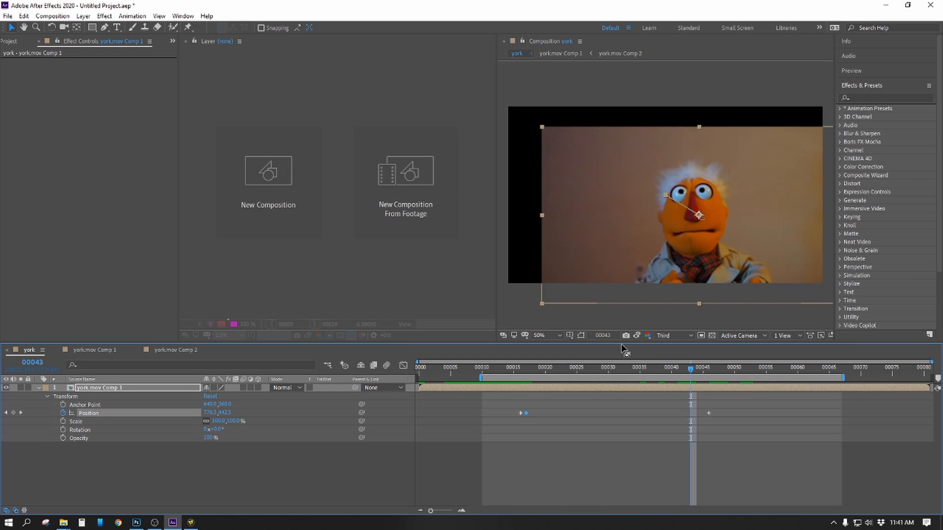
left_click(665, 338)
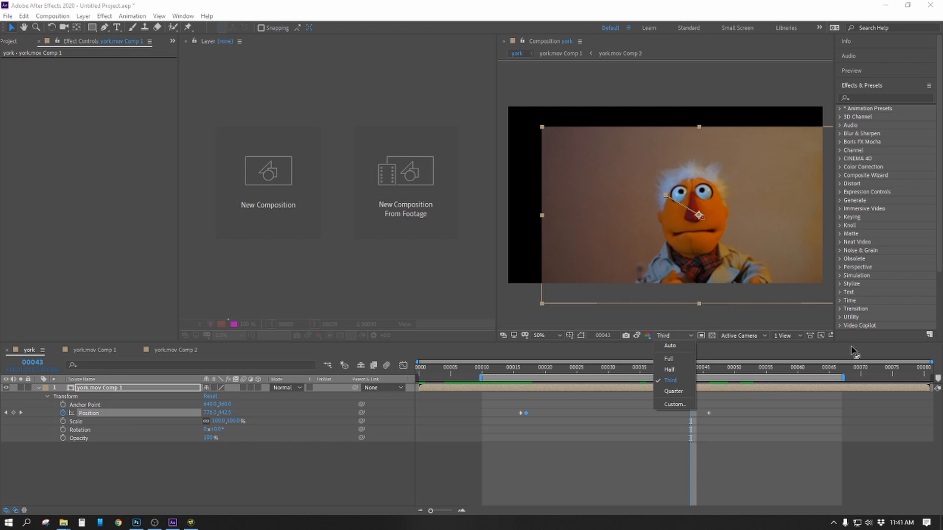
left_click(821, 337)
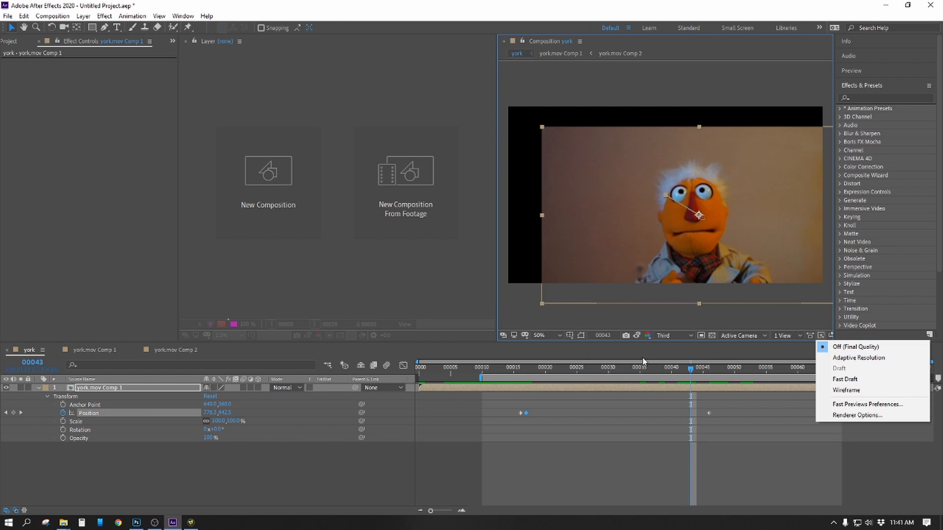
key("alt+Tab")
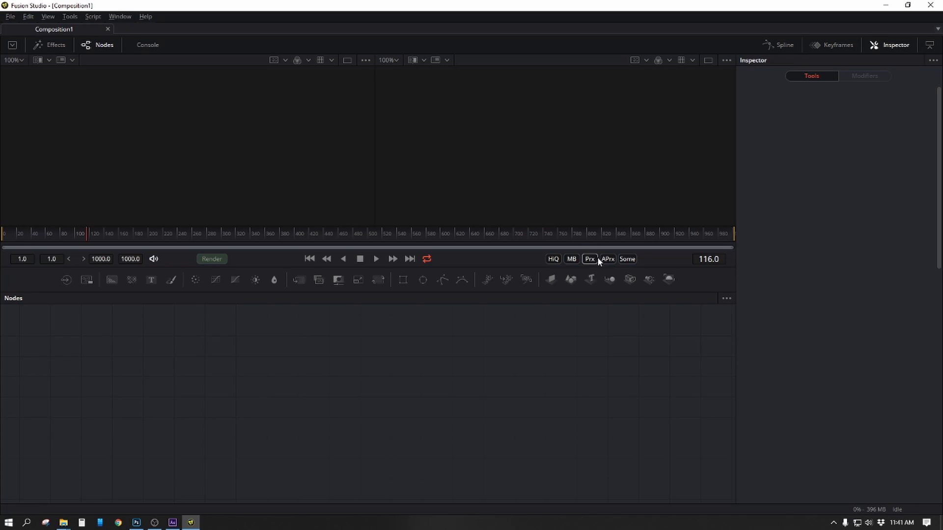
Step: Review the ratio choices for auto proxy and turn off high-quality rendering (HiQ)
right_click(611, 255)
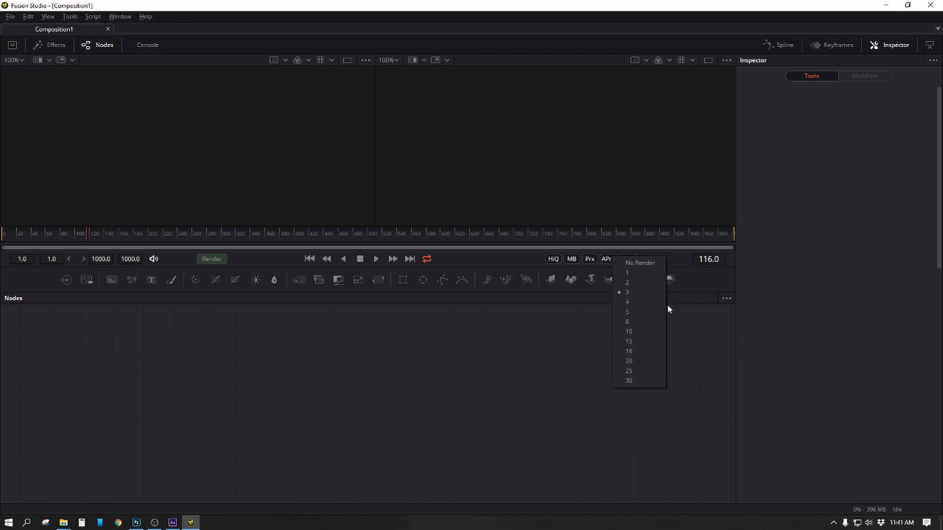
left_click(622, 315)
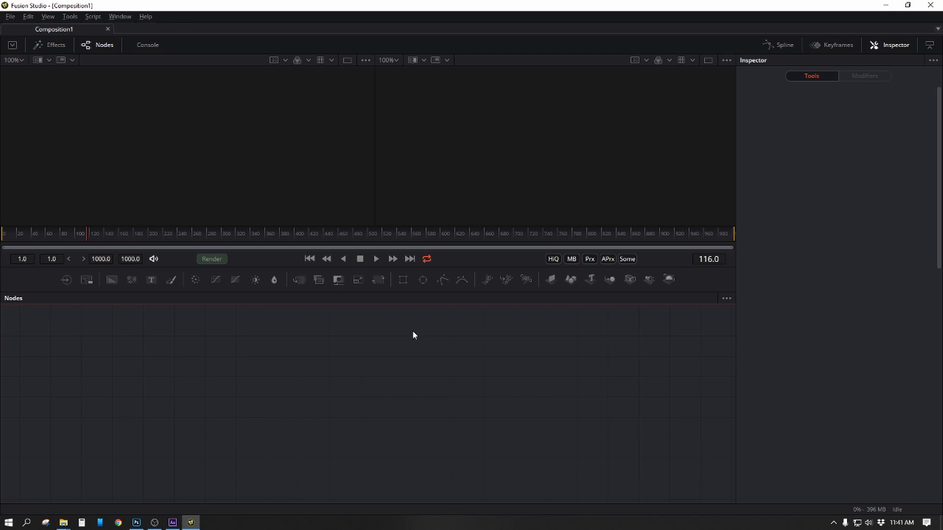
left_click(552, 259)
Step: Switch to After Effects, view the york.mov footage in the project, and return to Fusion Studio
key("alt+Tab")
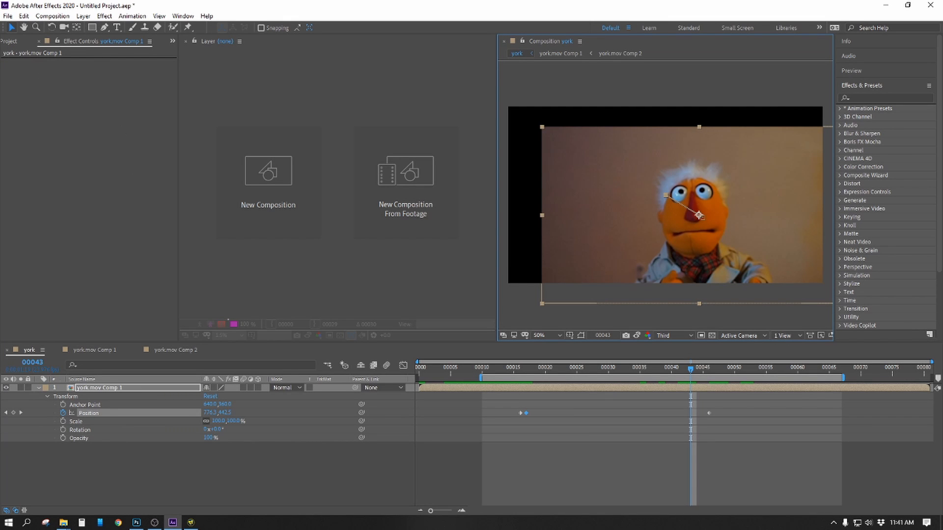
left_click(12, 42)
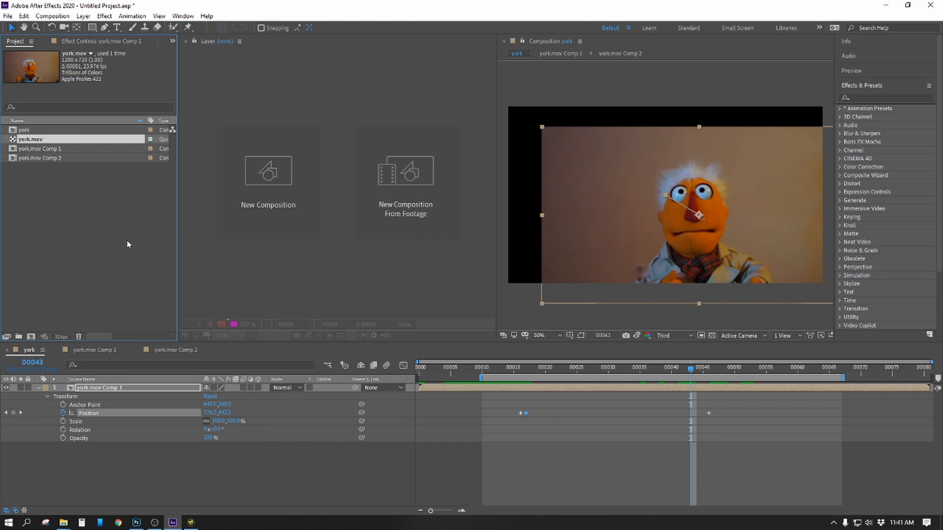
key("alt+Tab")
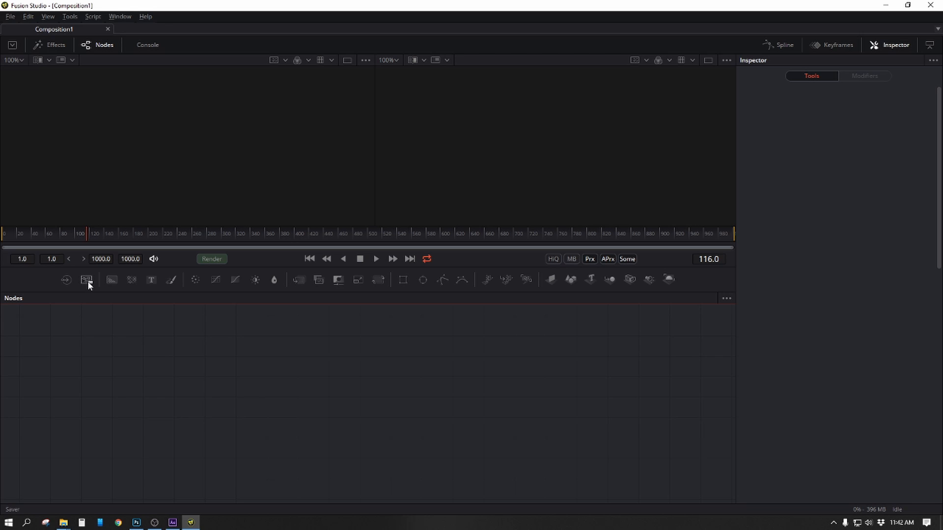
Step: Add a Loader node and load york.mov from the assets folder inside fusionToAE
left_click(66, 280)
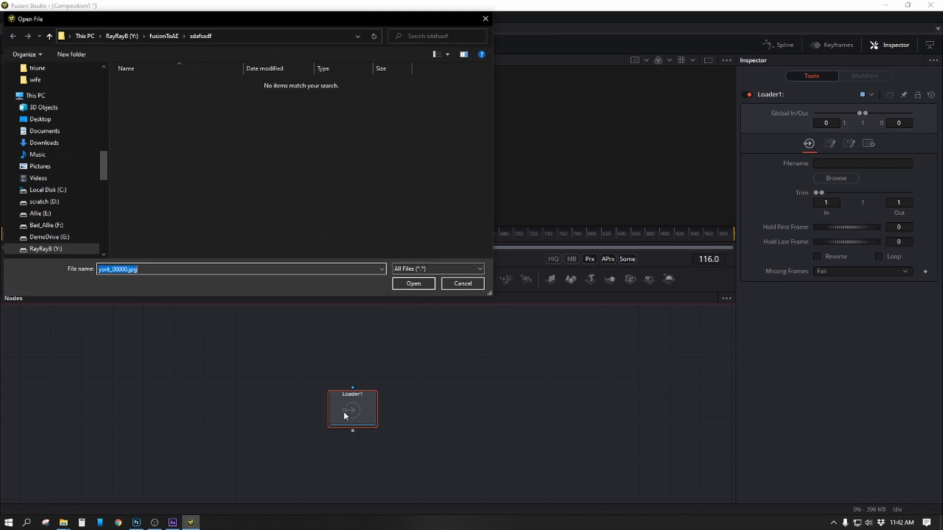
left_click(164, 36)
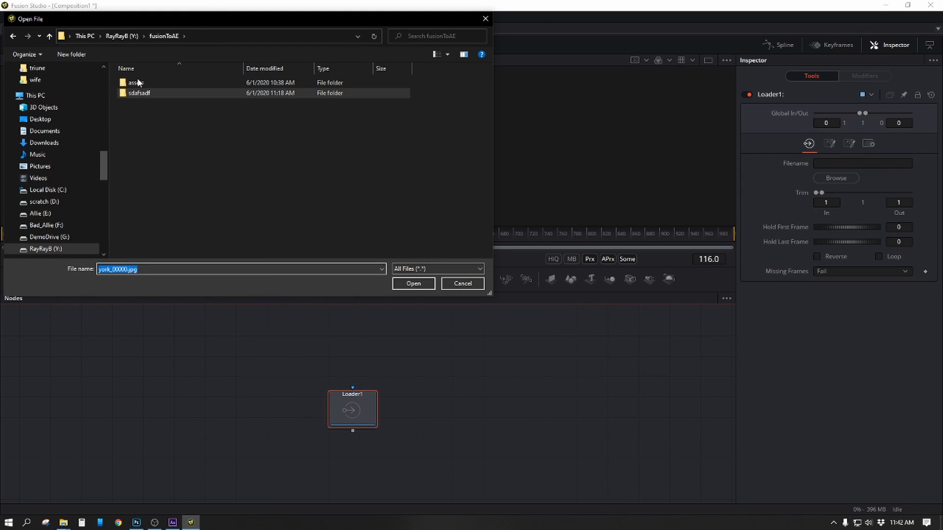
double_click(137, 84)
double_click(213, 92)
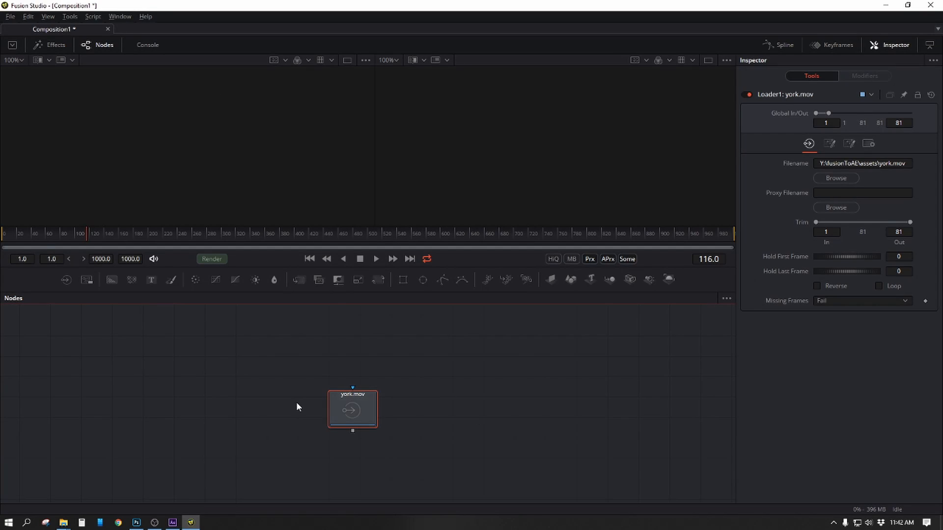
Step: Show the york.mov node in the first viewer, go to frame 1 and zoom out until the whole image fits
mouse_move(359, 404)
left_mouse_down()
mouse_move(389, 442)
mouse_move(362, 416)
left_mouse_up()
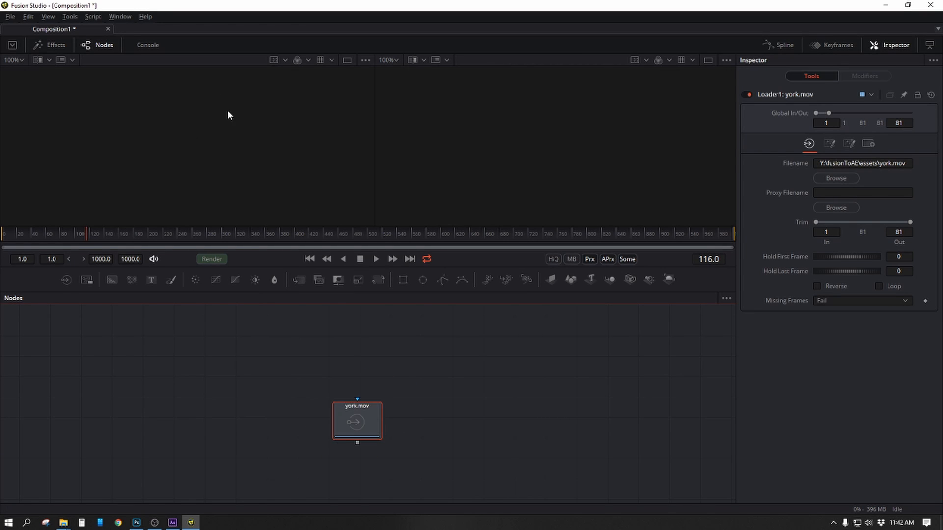
left_click_drag(269, 208, 262, 179)
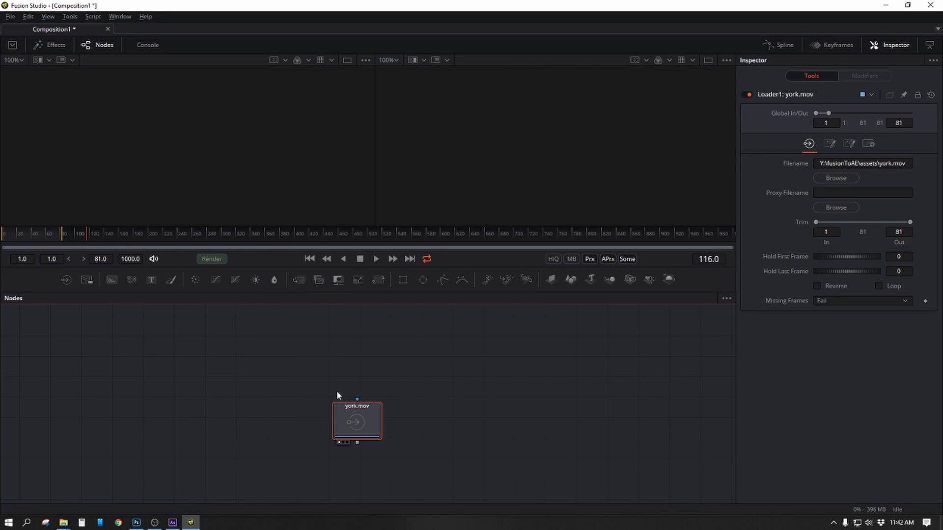
left_click_drag(29, 238, 2, 236)
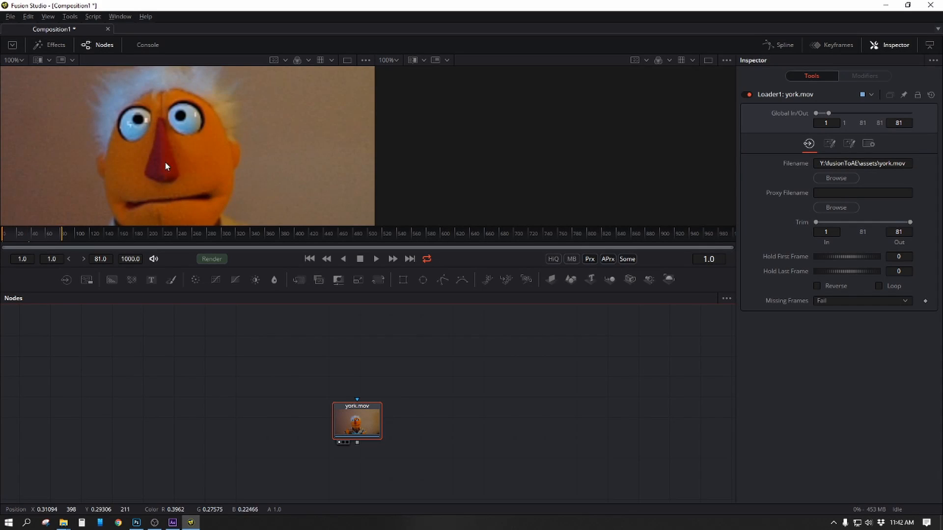
left_click_drag(298, 148, 126, 141)
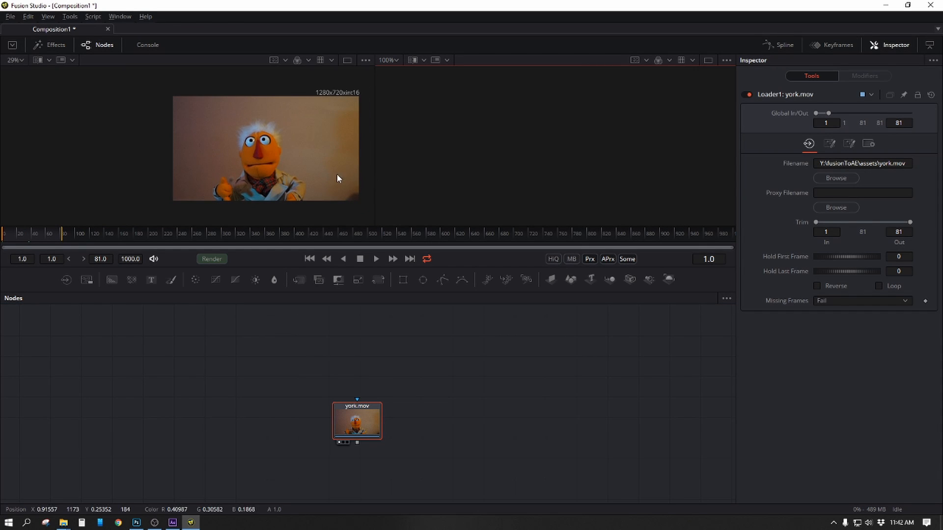
left_click_drag(338, 176, 304, 183)
Step: Clear york.mov from the first viewer and show it in the second viewer, framed at 37% zoom
left_click(369, 431)
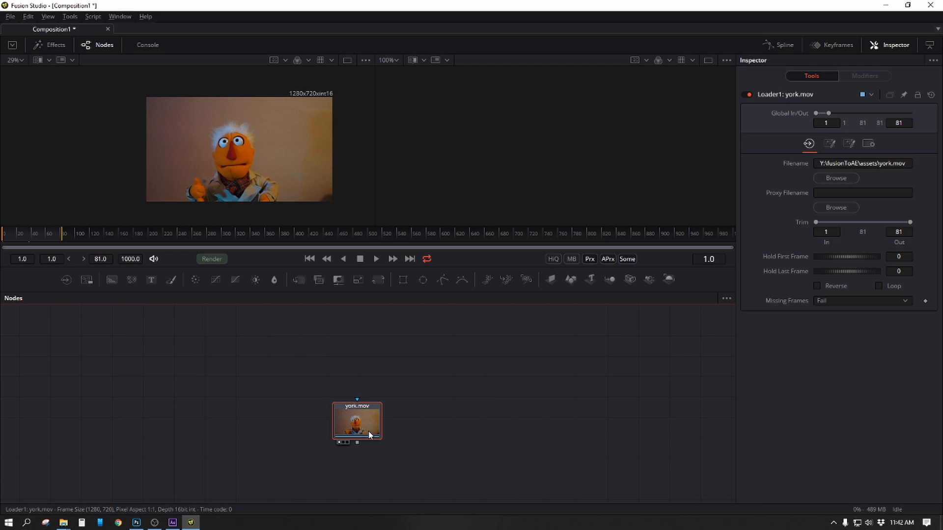
key("1")
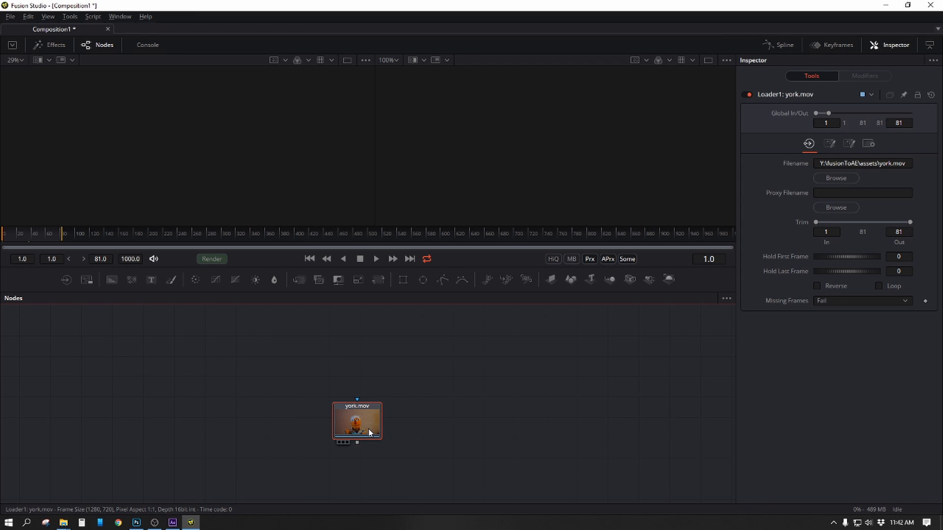
key("1")
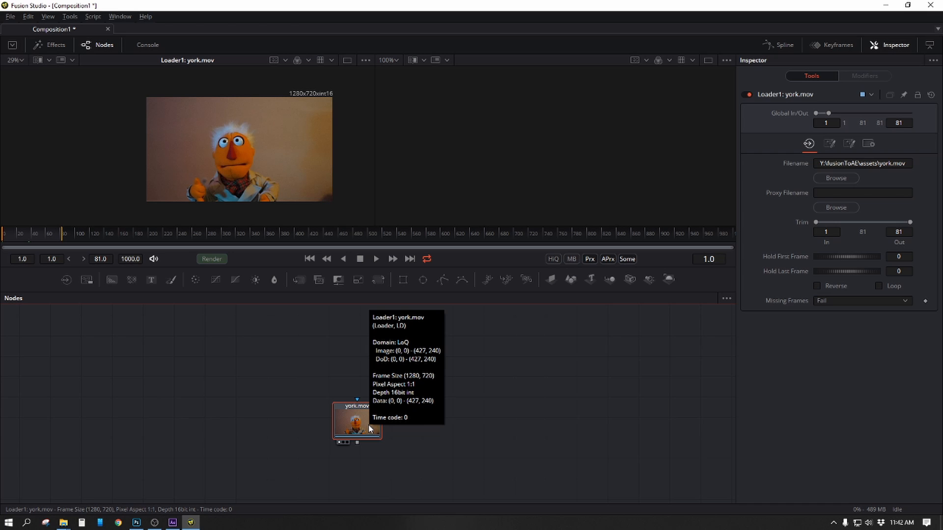
key("1")
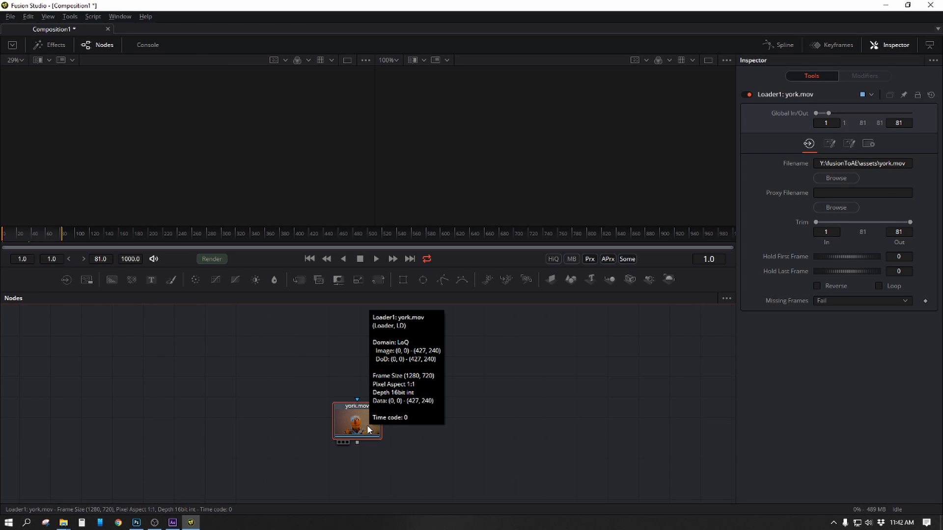
key("2")
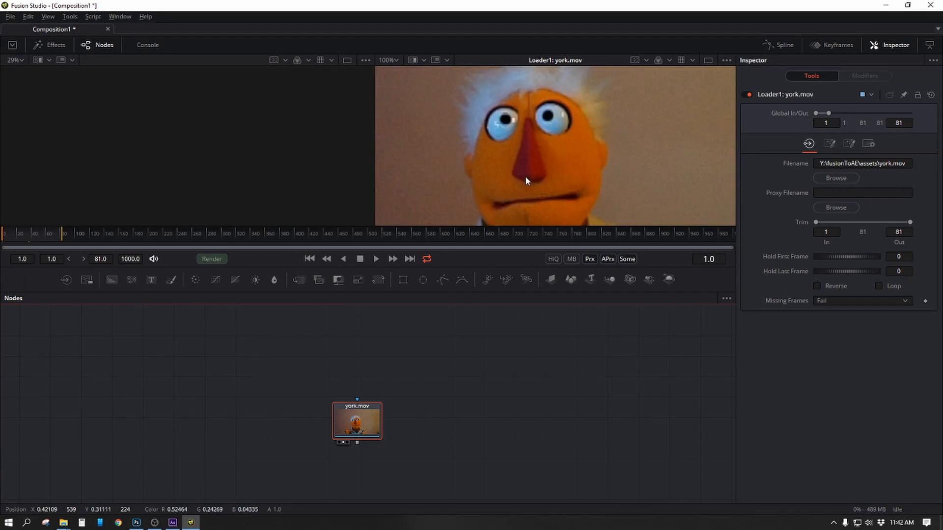
left_click_drag(551, 143, 458, 152)
left_click_drag(660, 164, 611, 152)
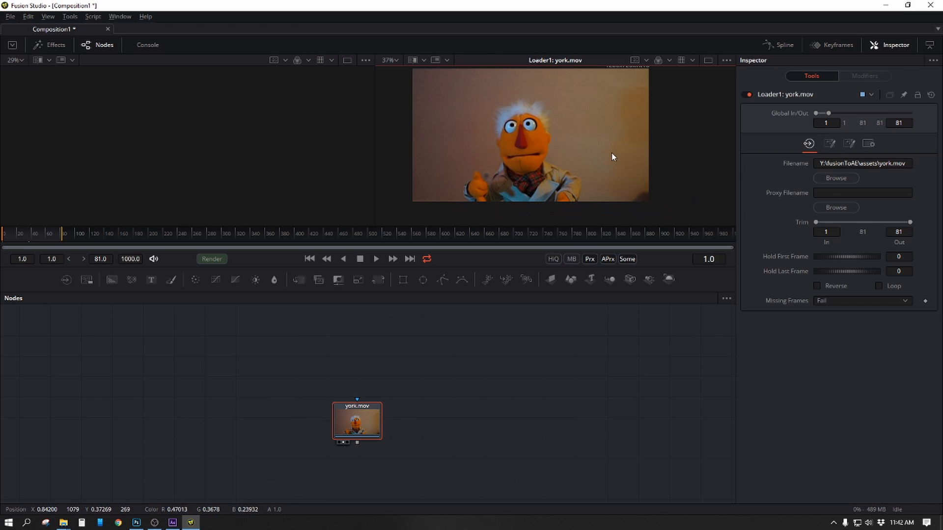
Step: Show york.mov in the first viewer alongside the second, toggling it off and on again
left_click(344, 435)
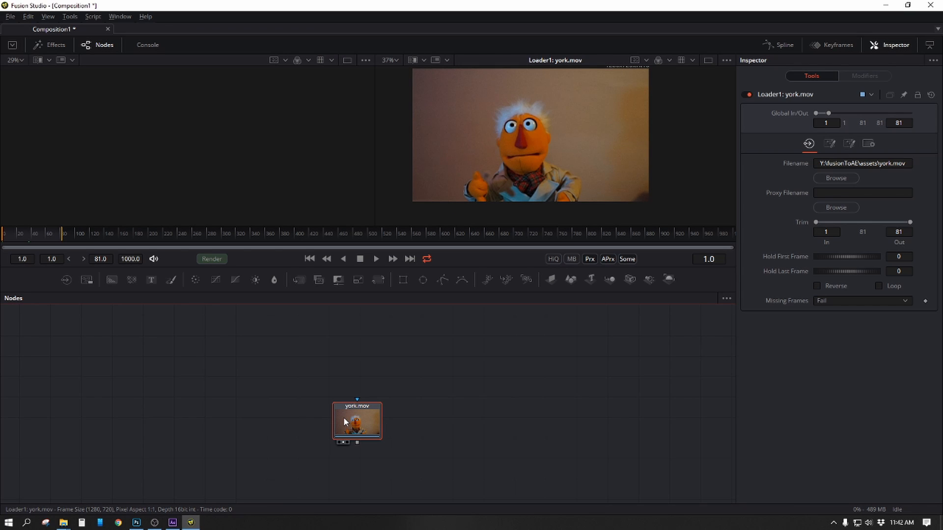
key("1")
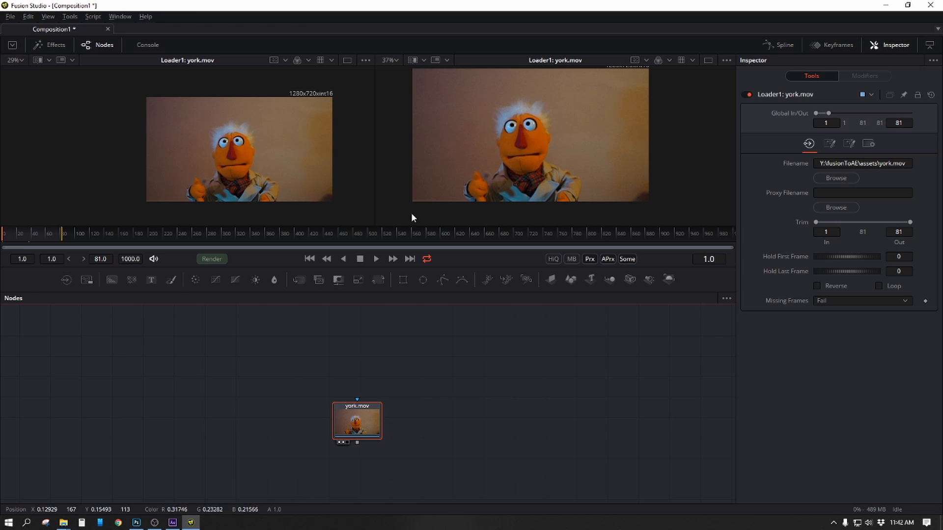
key("1")
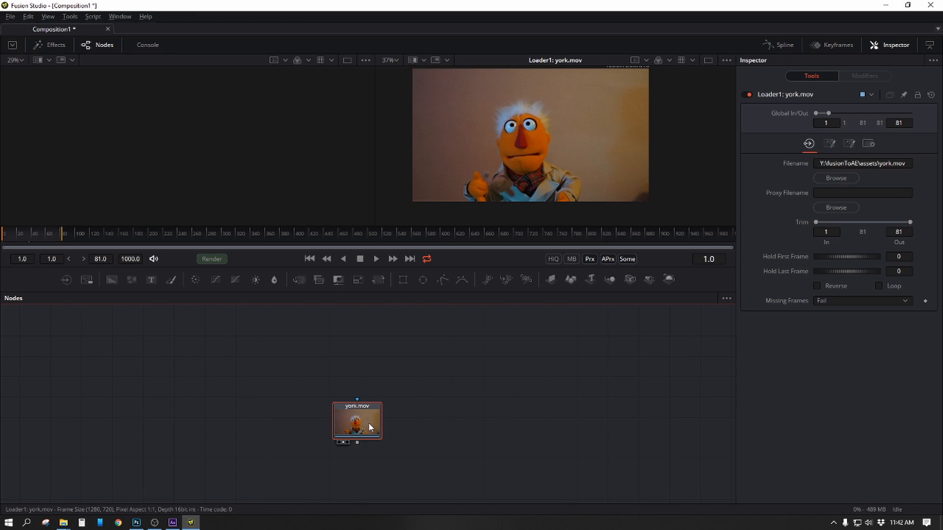
key("1")
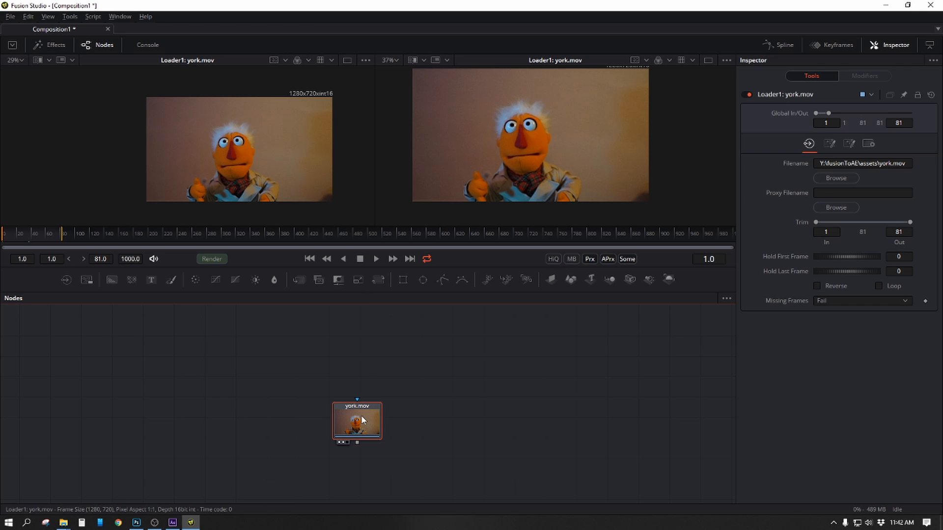
Step: Toggle york.mov off and on in the second viewer, and clear both viewers
left_click_drag(357, 420, 373, 402)
key("2")
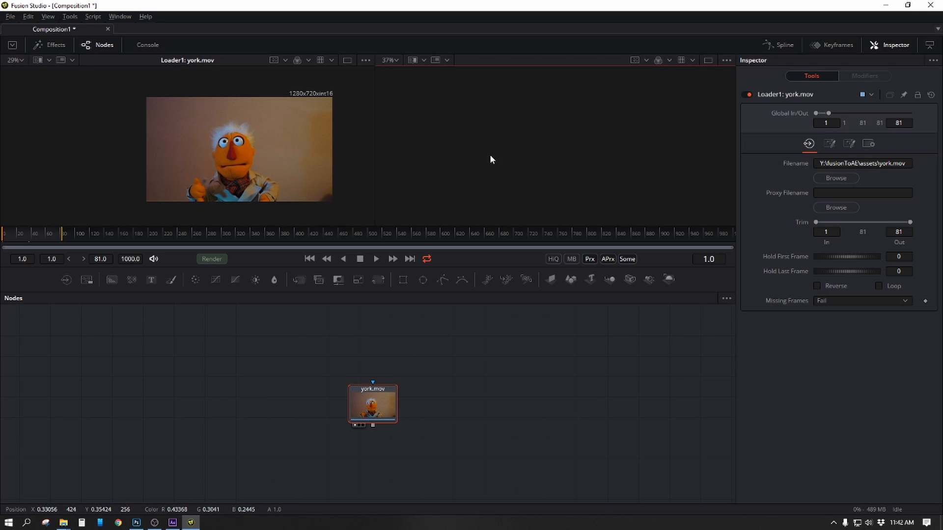
left_click(381, 401)
key("2")
left_click_drag(392, 399, 363, 408)
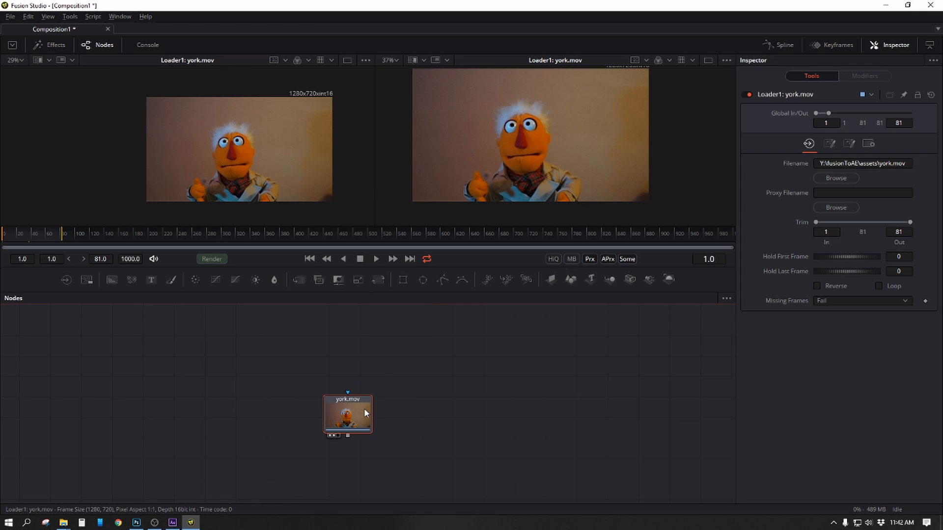
key("2")
key("1")
left_click(527, 428)
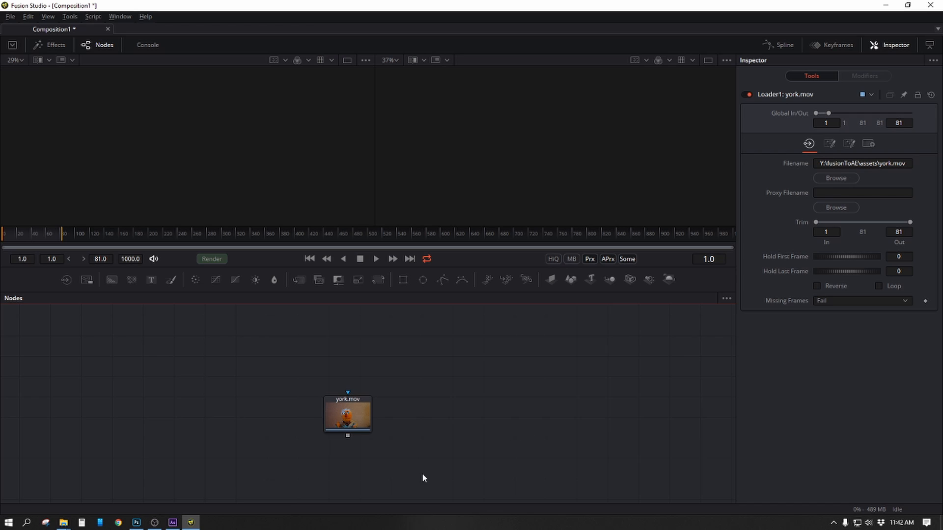
Step: Show york.mov in both viewers through the view indicators below its node, and clear both viewers again
scroll(336, 444, "up", 2)
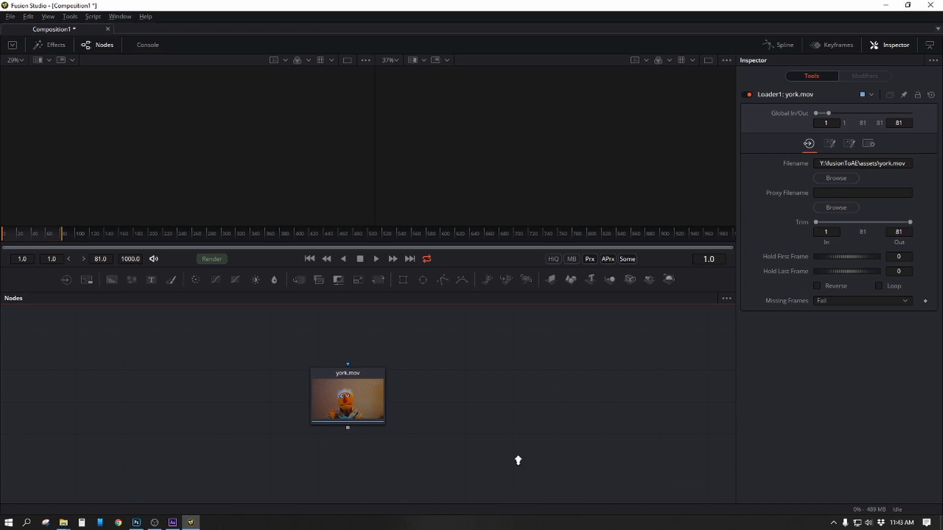
left_click(316, 428)
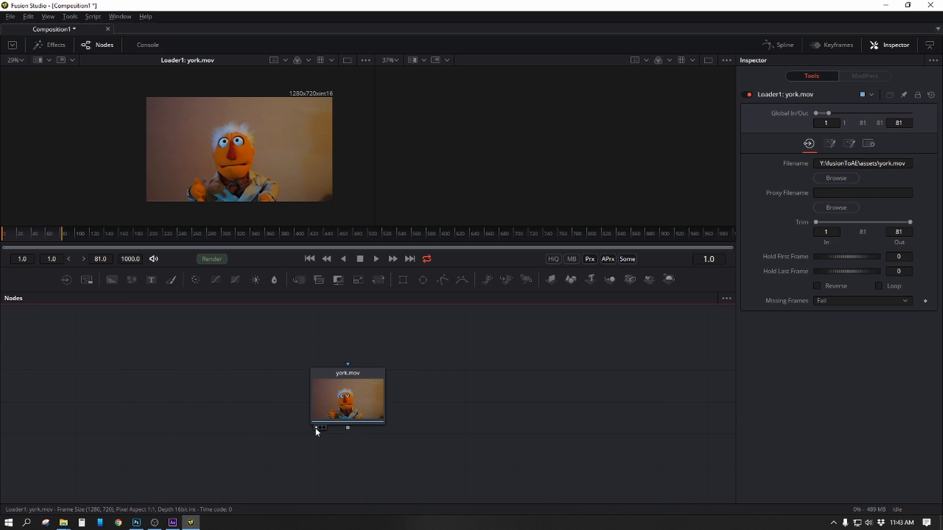
left_click(320, 427)
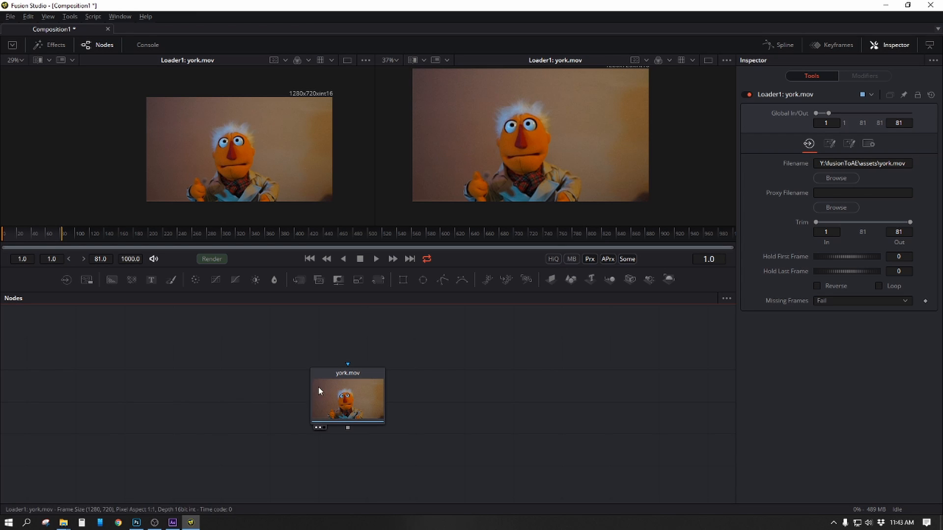
mouse_move(353, 393)
left_mouse_down()
mouse_move(230, 358)
mouse_move(292, 400)
mouse_move(356, 397)
mouse_move(337, 398)
left_mouse_up()
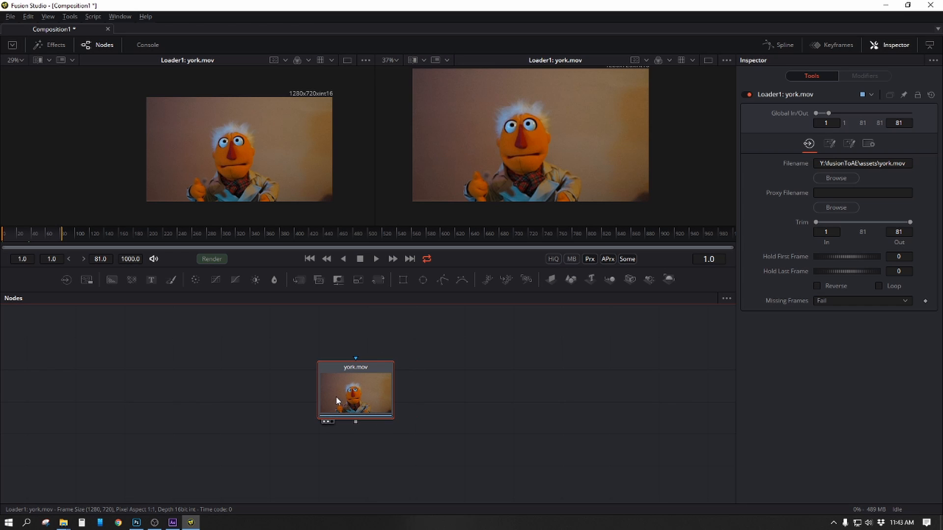
key("2")
key("1")
left_click(203, 374)
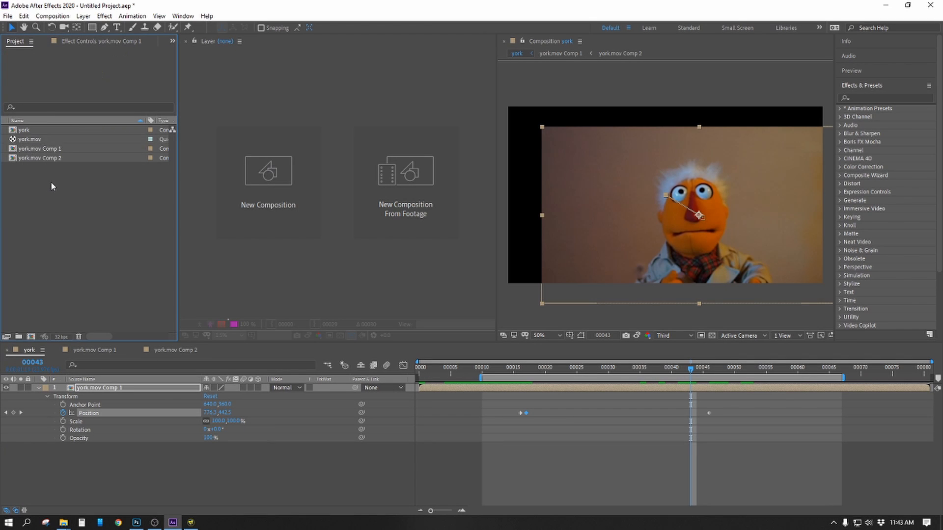
Step: Switch to After Effects and delete the compositions york.mov Comp 1, york.mov Comp 2 and york from the project
left_click_drag(31, 187, 31, 148)
key("Delete")
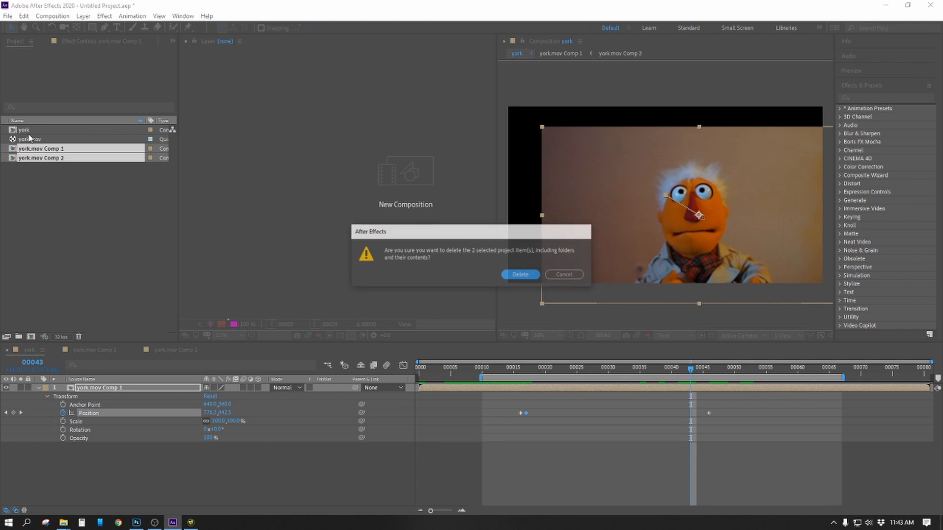
left_click(520, 274)
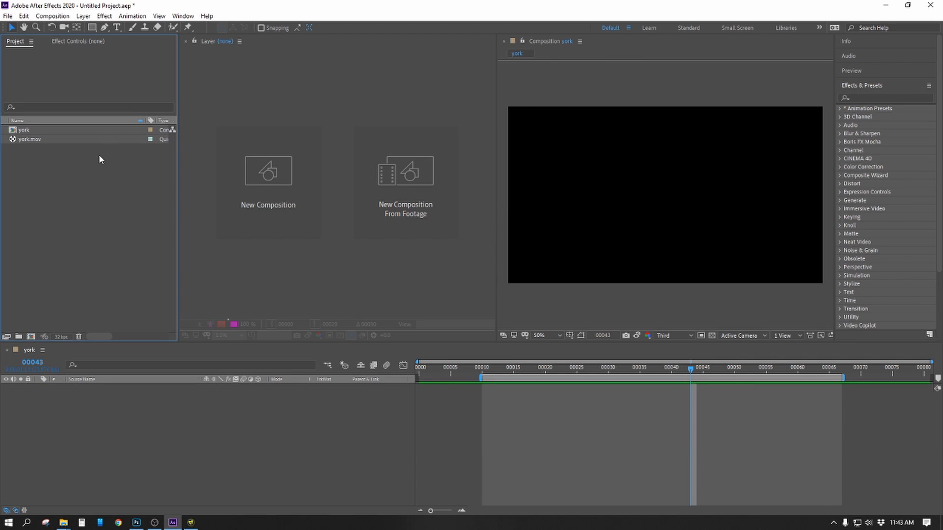
left_click(102, 130)
key("Delete")
Step: Create a new composition from the york.mov footage and scrub its timeline back to the start
left_click(34, 131)
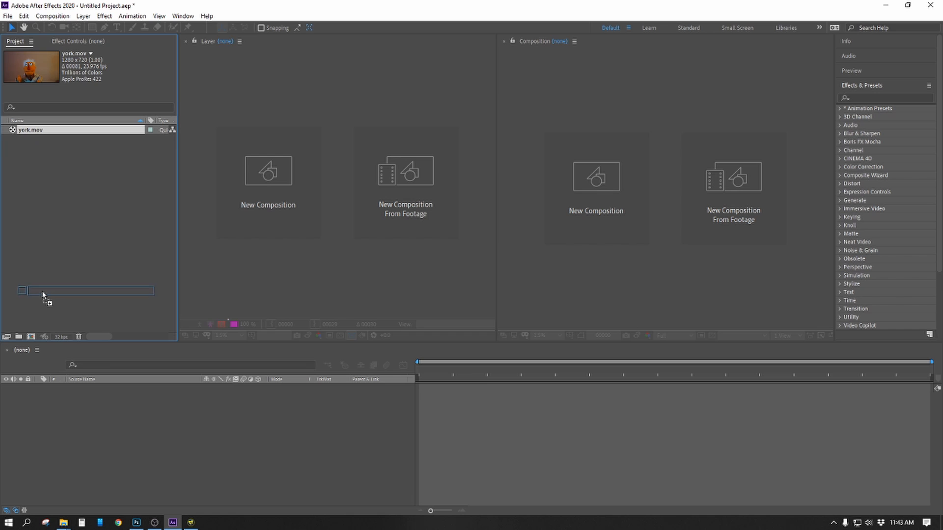
left_click(31, 336)
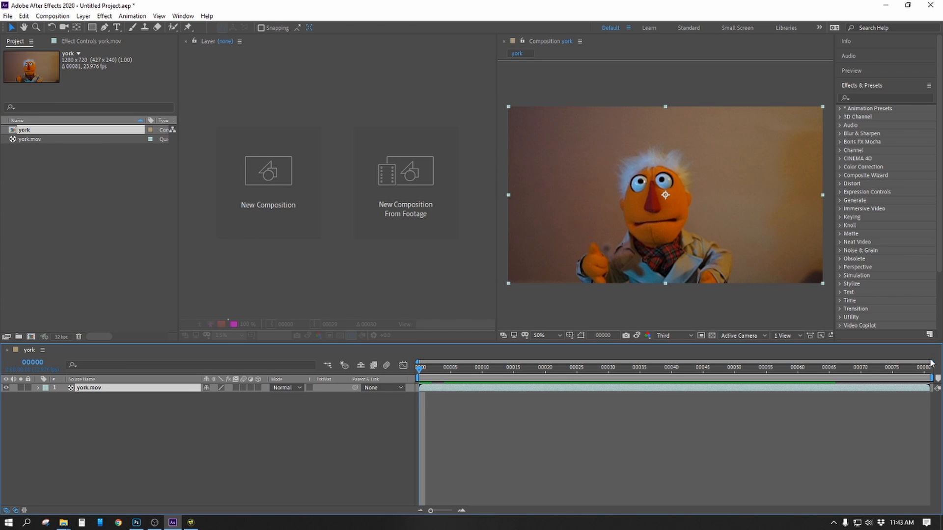
left_click_drag(926, 372, 418, 372)
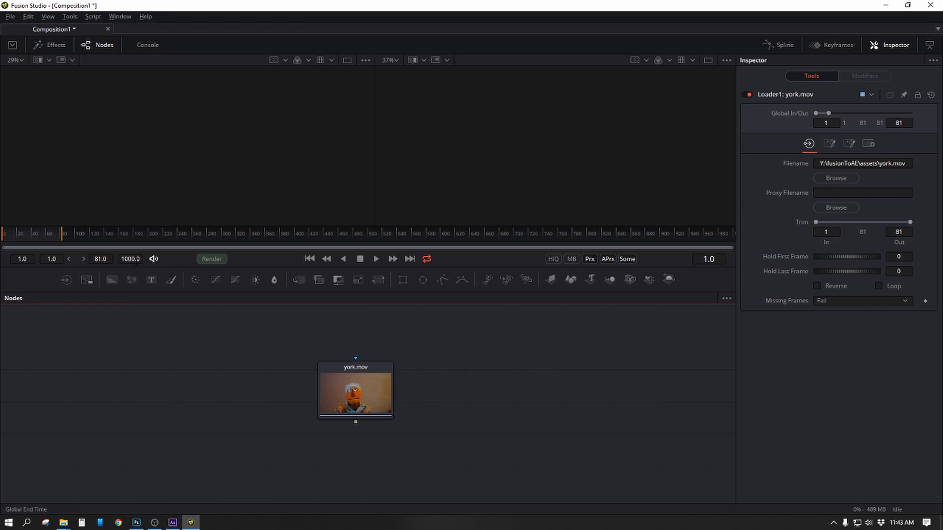
Step: Return to Fusion Studio and set the global end time to 81
left_click(138, 259)
type("81")
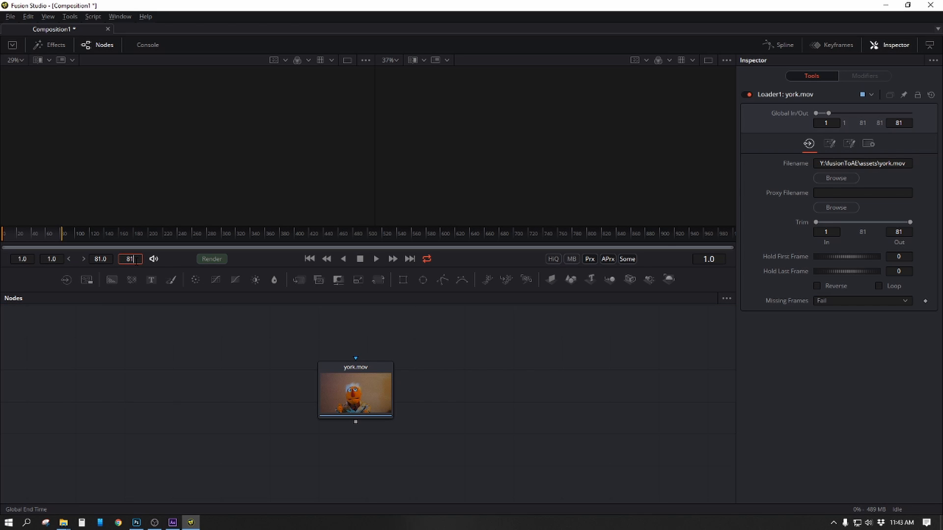
key("Return")
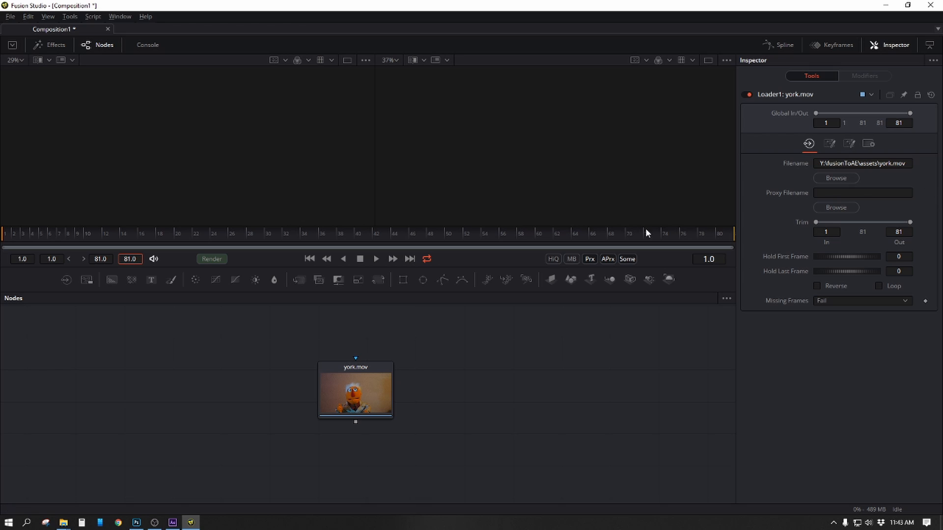
Step: Show york.mov in the first viewer and scrub the timeline to frame 10
left_click(589, 234)
left_click(343, 392)
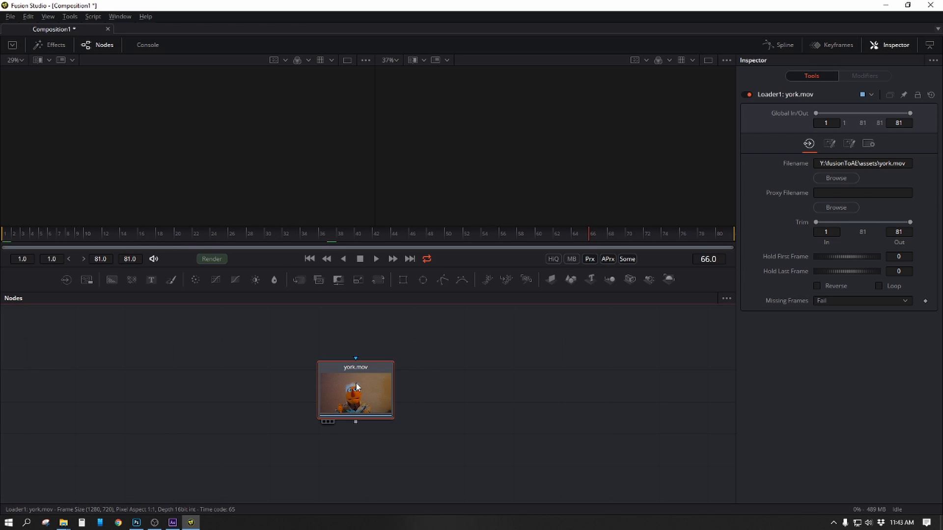
key("1")
left_click_drag(187, 236, 92, 252)
Step: Set the render range to start at frame 10 and end at frame 60
left_click(59, 260)
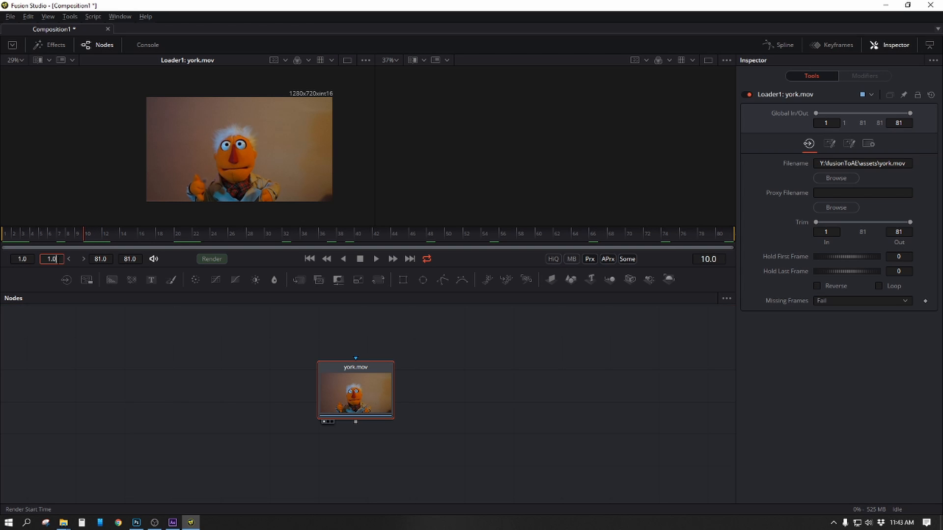
double_click(57, 259)
type("10")
key("Tab")
type("60")
key("Return")
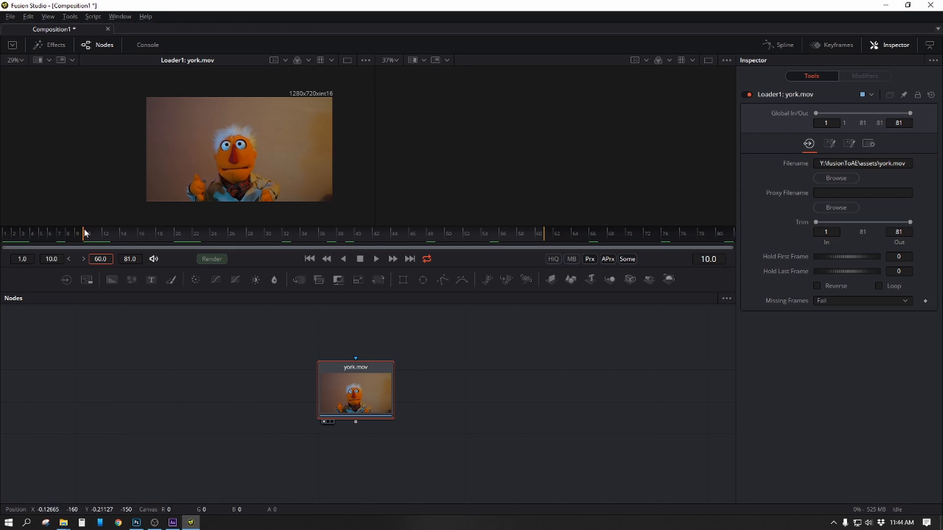
Step: Play the render range, switch to After Effects and preview the york composition with its work area set from frame 10 to frame 60
left_click(376, 259)
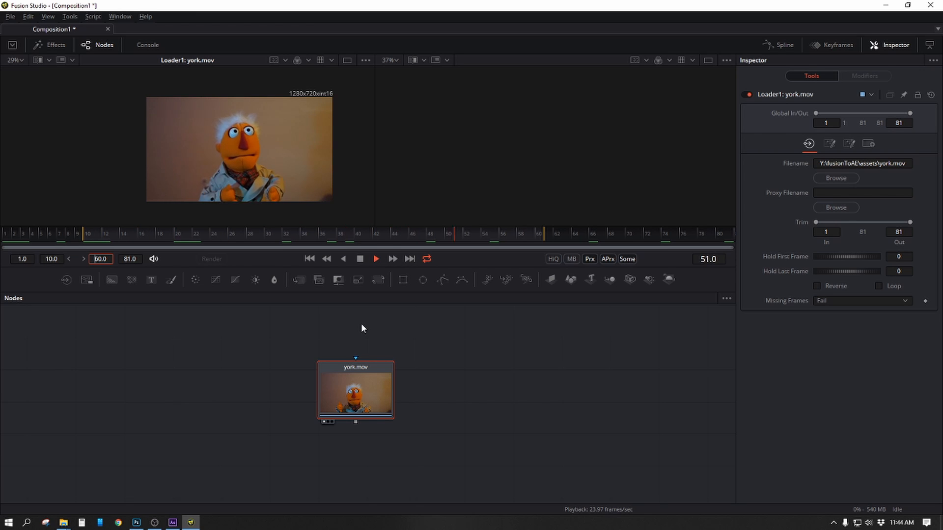
key("alt+Tab")
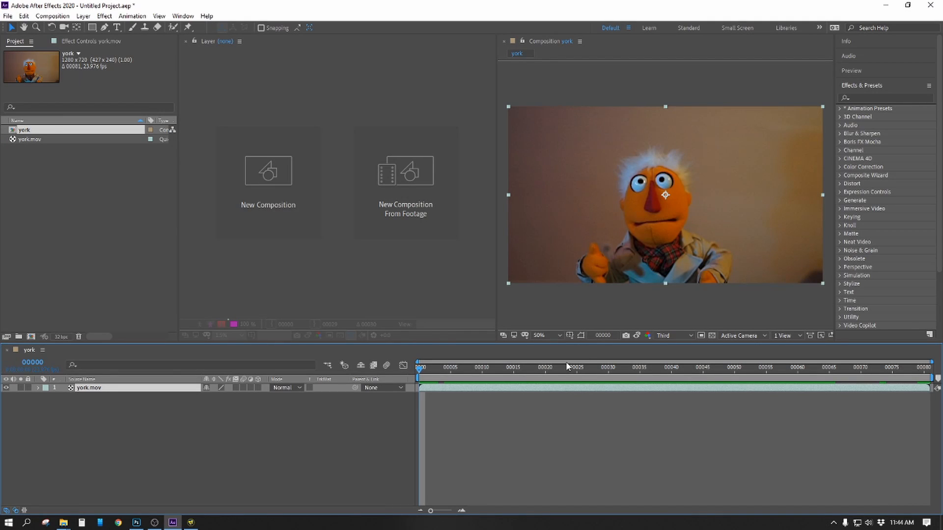
left_click(480, 369)
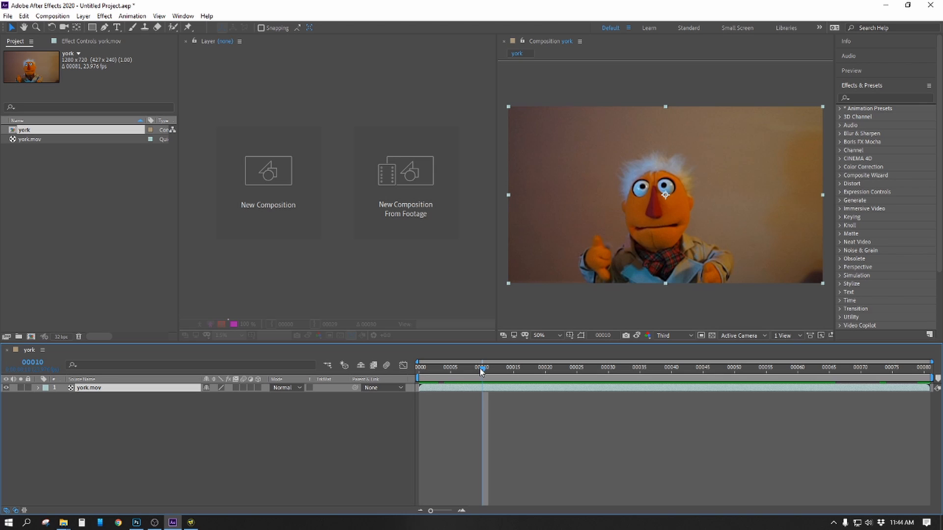
left_click(797, 376)
key("n")
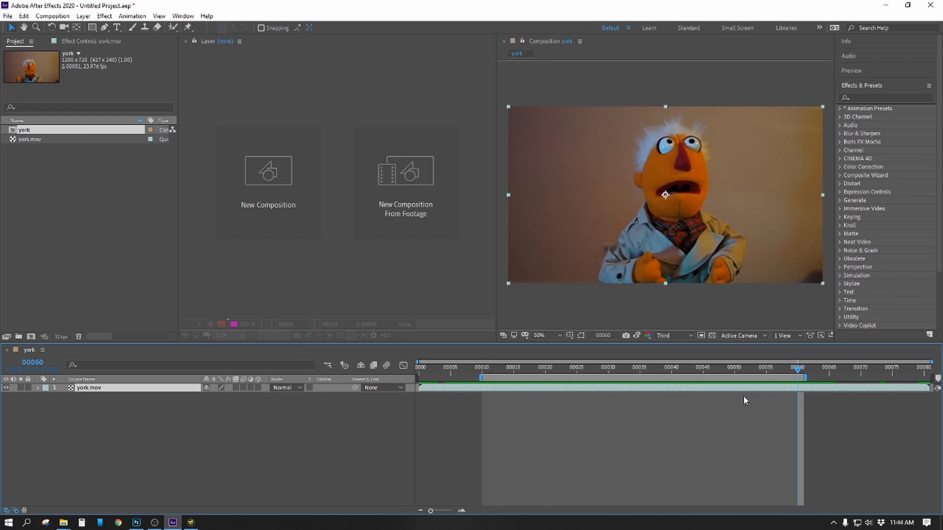
key("space")
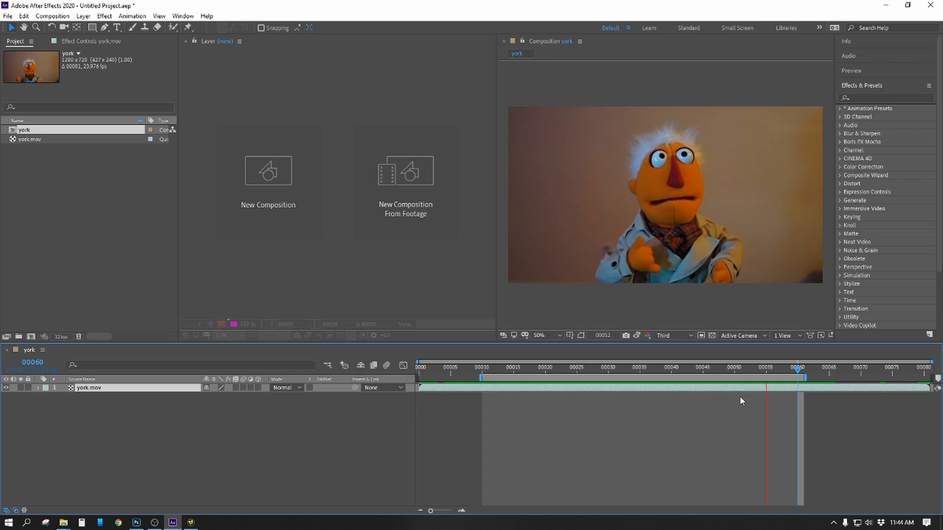
key("space")
Step: Return to Fusion Studio, stop the playback and move the york.mov node up and to the left in the node graph
key("alt+Tab")
key("alt+Tab")
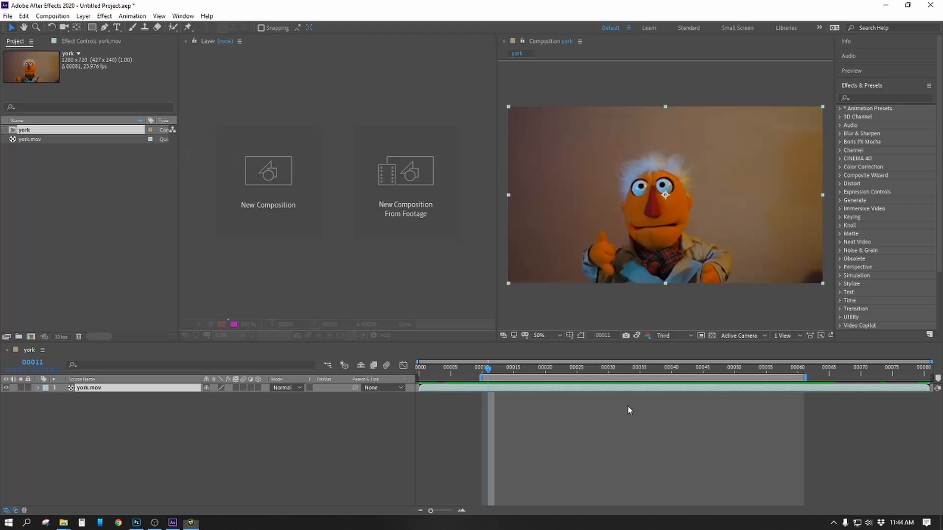
key("alt+Tab")
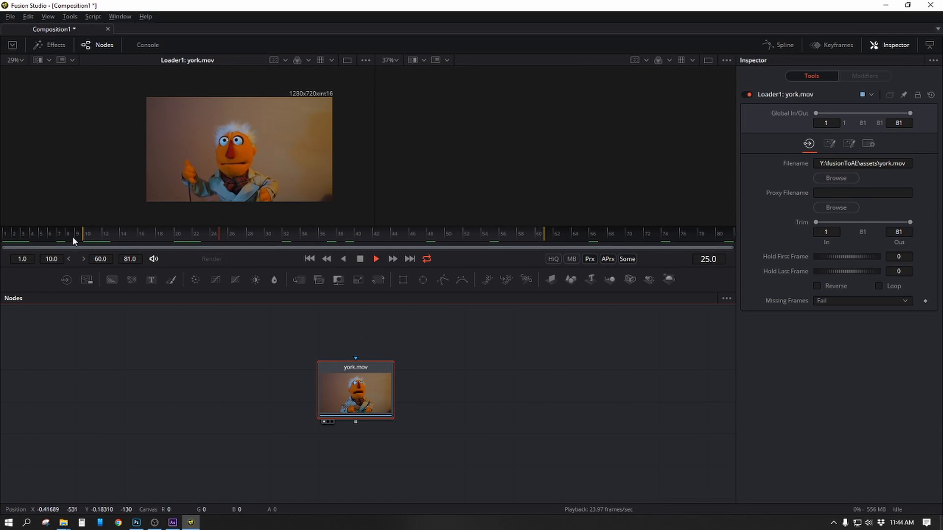
left_click(360, 258)
left_click(399, 426)
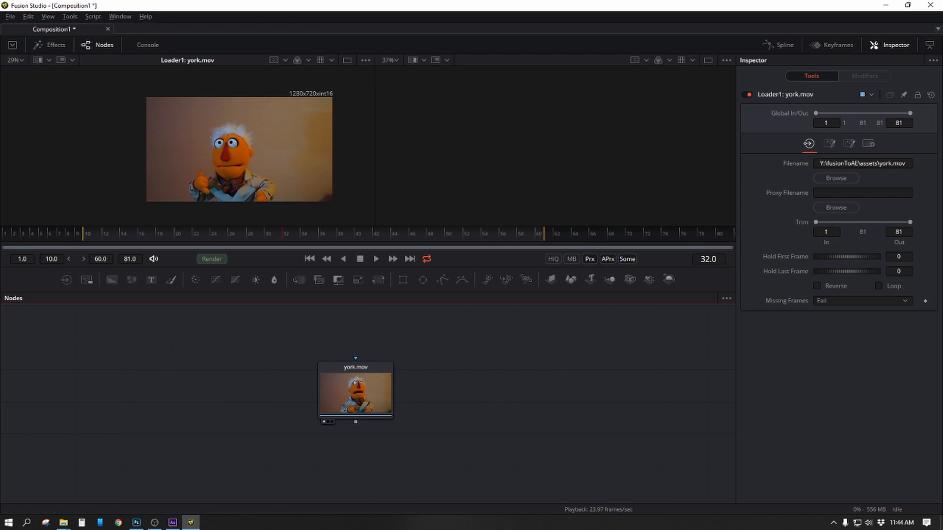
left_click_drag(356, 388, 248, 363)
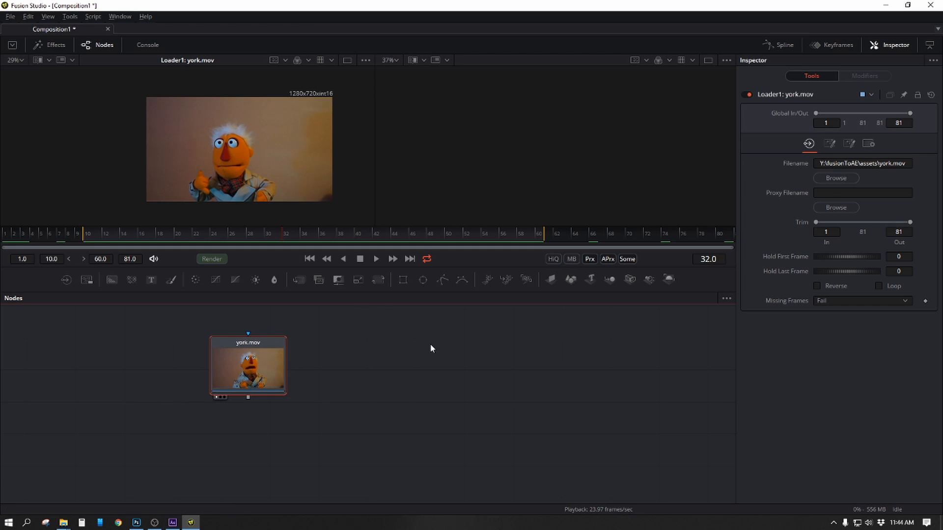
Step: Switch to After Effects and set a Position keyframe on the york.mov layer at frame 17
key("alt+Tab")
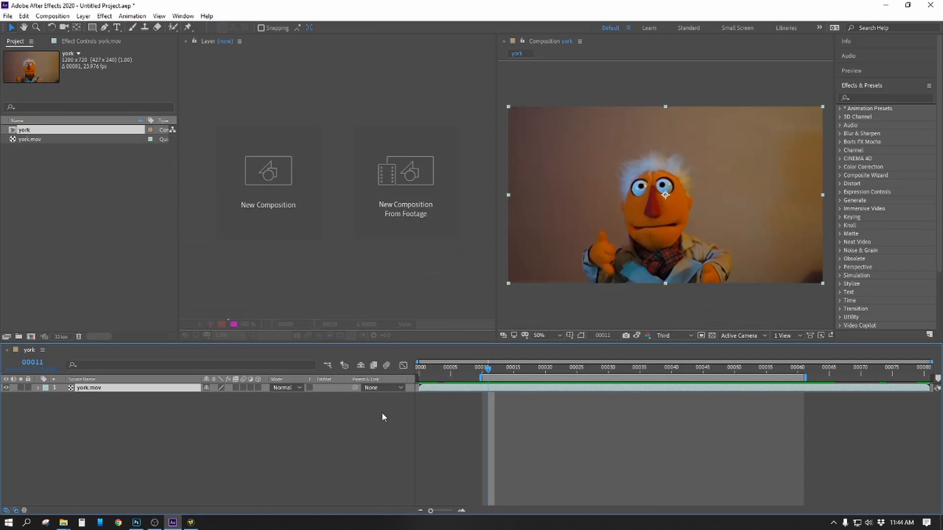
left_click(39, 388)
left_click(46, 396)
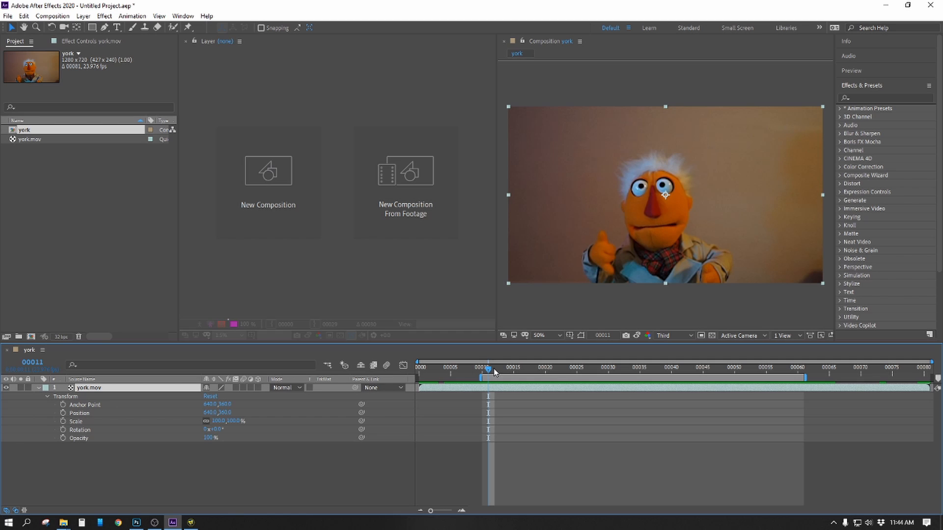
left_click_drag(495, 372, 526, 372)
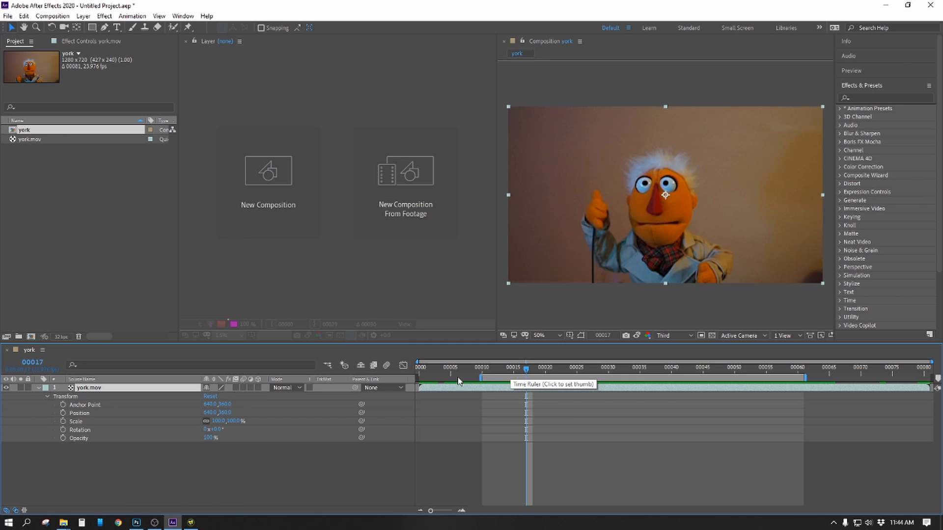
left_click(62, 413)
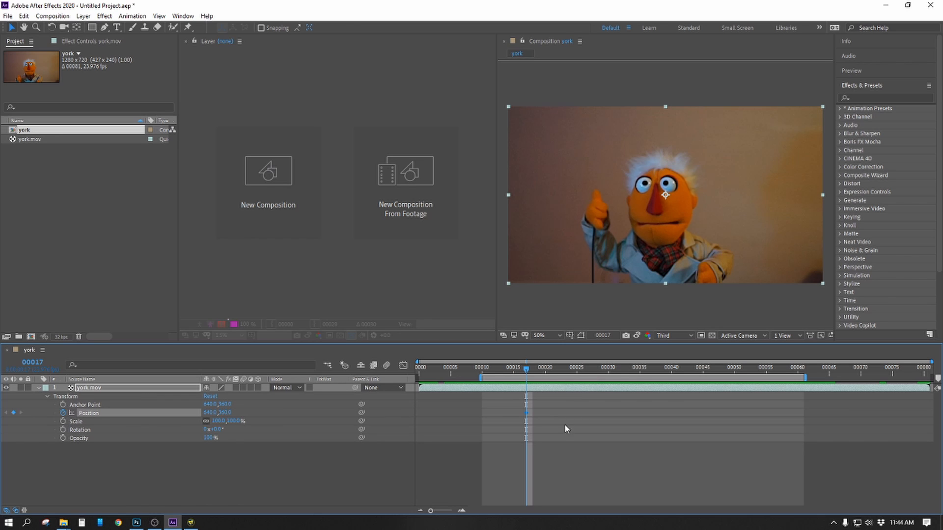
Step: Move the york.mov layer to about 976, 564 at frame 48 for a second Position keyframe and scrub back to frame 38
left_click_drag(607, 372, 721, 371)
left_click_drag(691, 216, 771, 264)
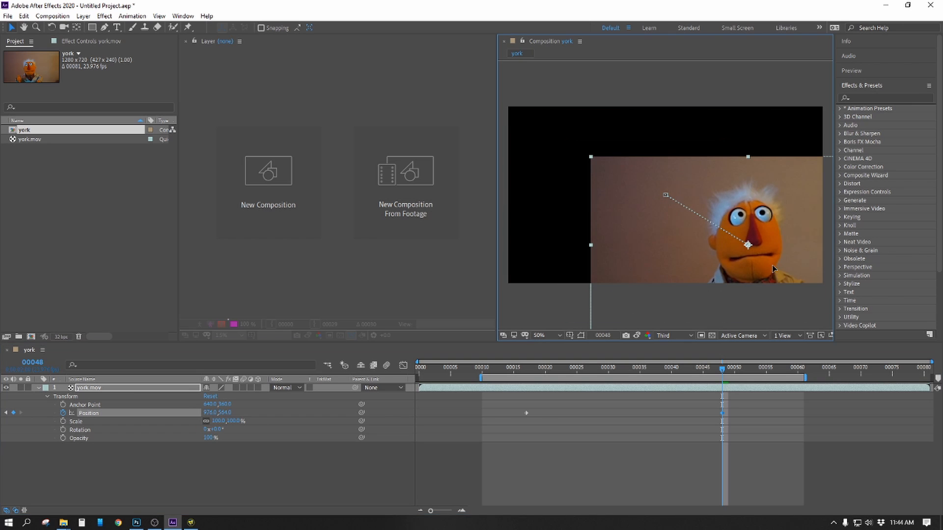
left_click_drag(727, 371, 662, 372)
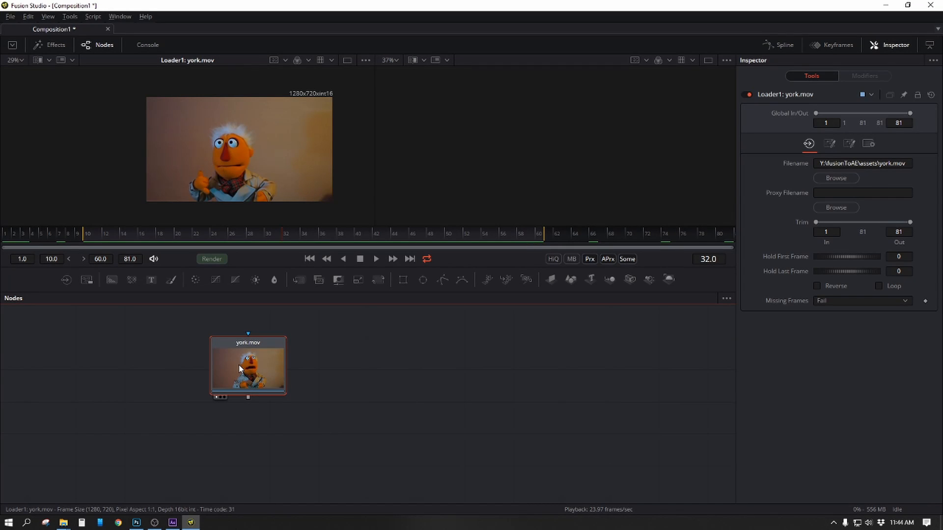
Step: In Fusion Studio, add a Transform node connected to the york.mov node's output and place it to the right of york.mov
key("alt+Tab")
left_click_drag(58, 471, 129, 391)
left_click(276, 453)
key("alt+Tab")
key("t")
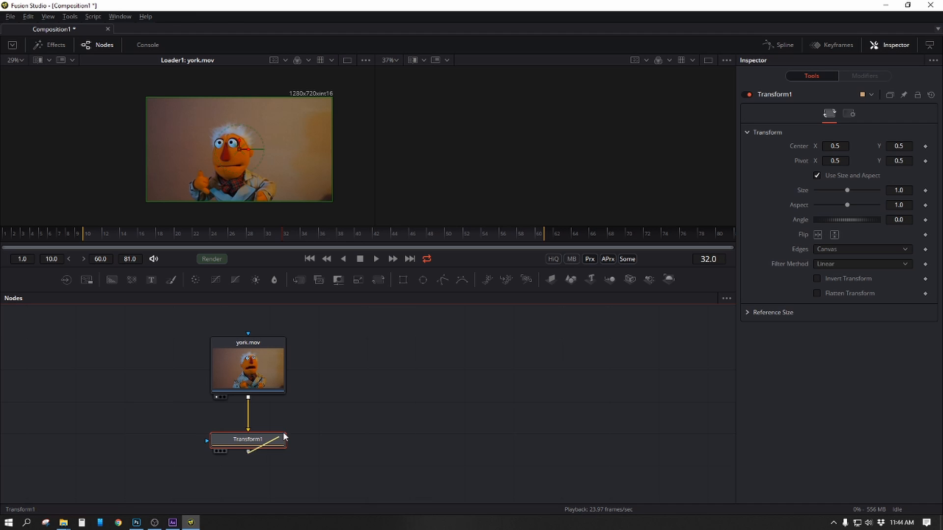
left_click_drag(244, 439, 338, 367)
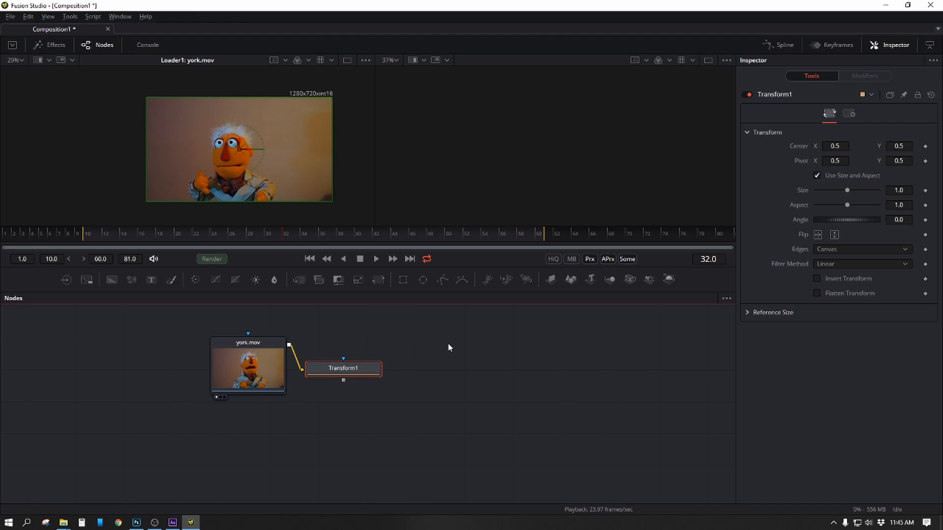
left_click_drag(452, 364, 430, 380)
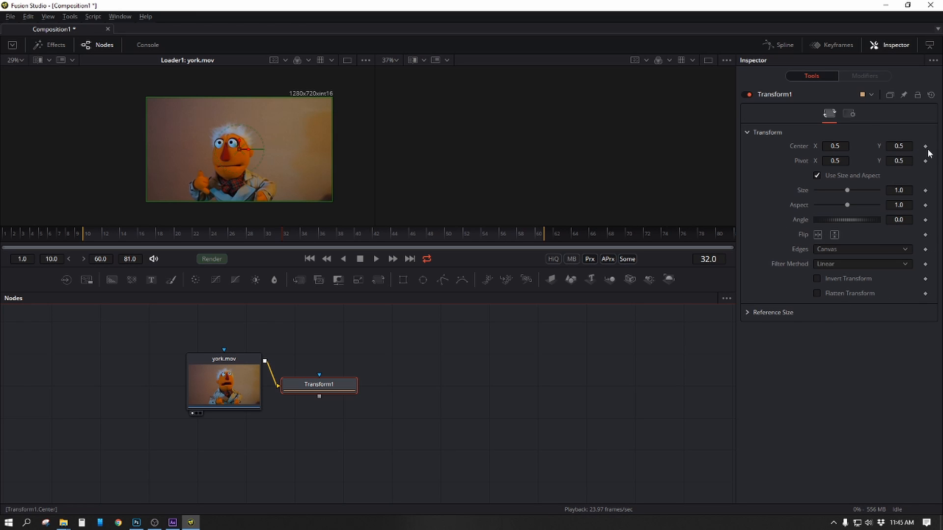
Step: Keyframe Transform1's Center at frame 21, and move the center down and to the right at frame 48
left_click(184, 230)
left_click(925, 147)
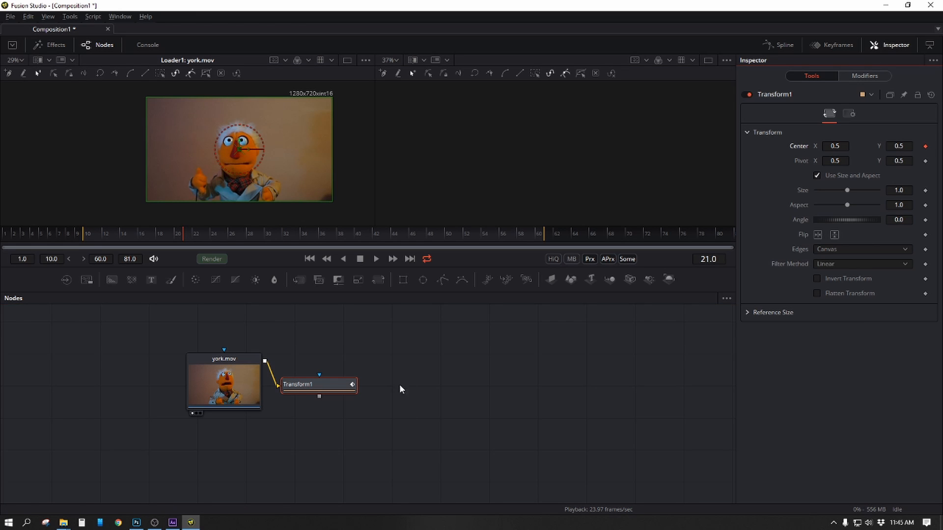
left_click(214, 235)
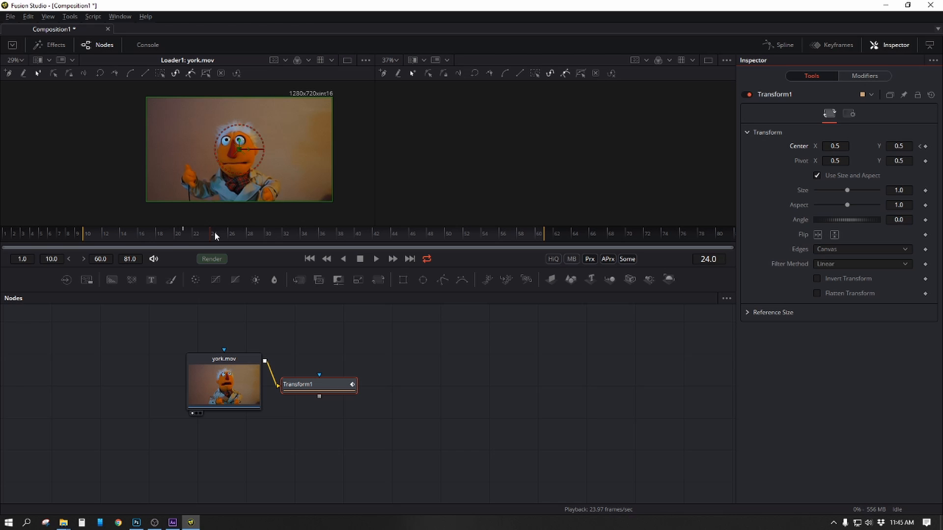
left_click(184, 234)
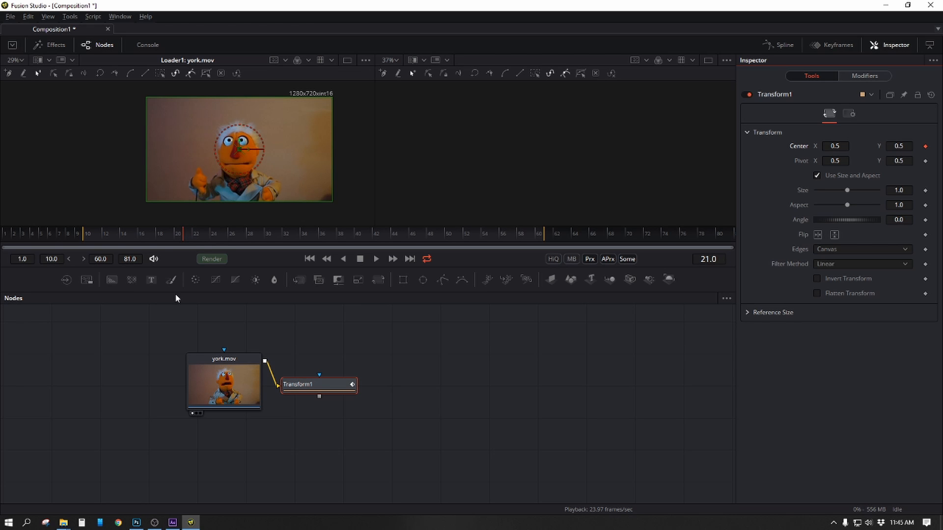
left_click(427, 233)
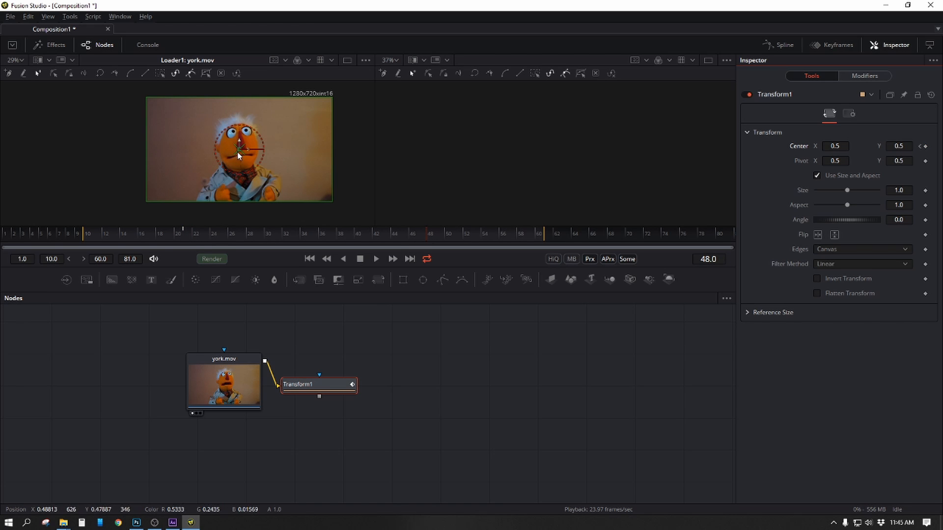
left_click_drag(237, 152, 284, 177)
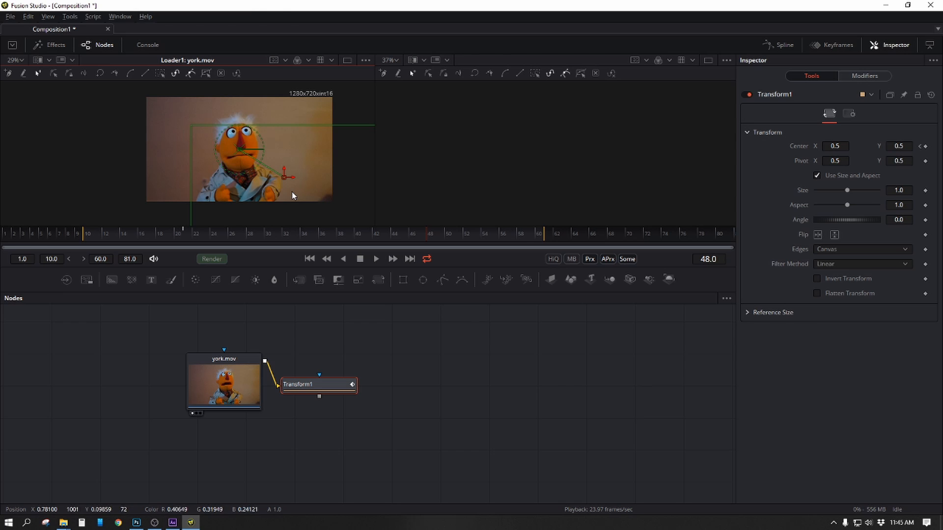
Step: Compare with the york.mov layer's Position animation in After Effects, and scrub the Fusion Studio timeline back to frame 32
key("alt+Tab")
left_click(89, 388)
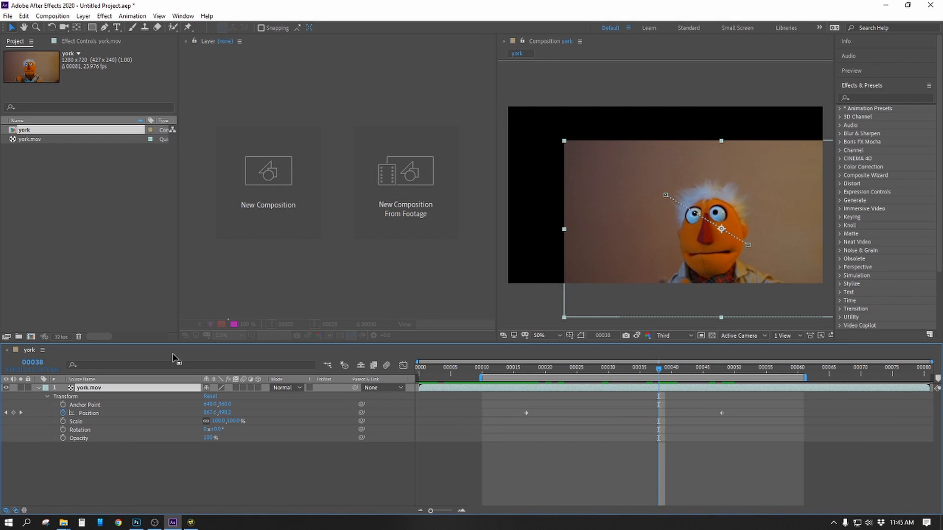
key("alt+Tab")
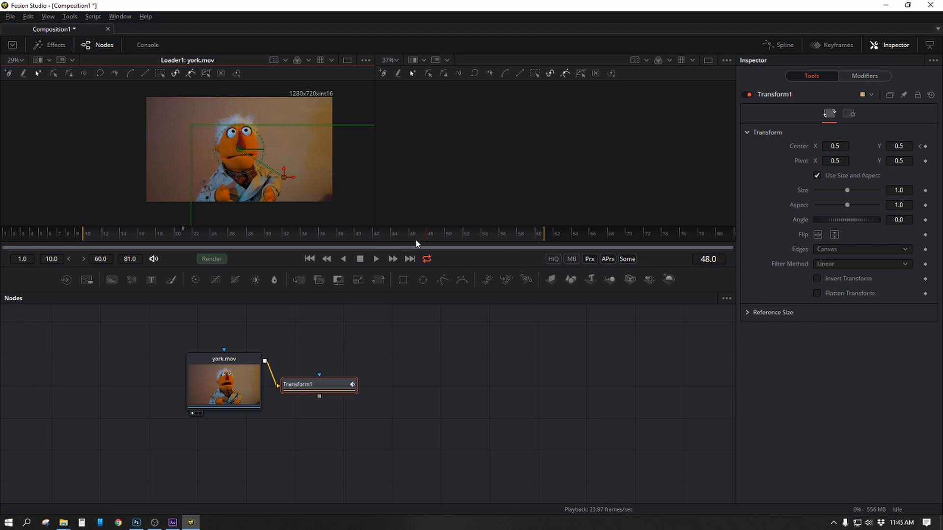
left_click_drag(415, 239, 287, 247)
left_click(414, 399)
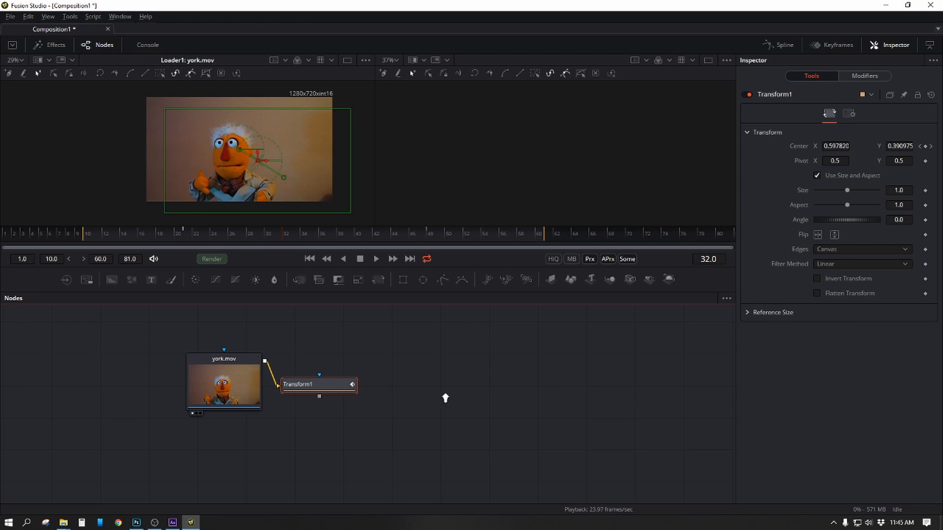
Step: Move the york.mov node farther left and show Transform1 in the second viewer beside the original footage
mouse_move(193, 378)
left_mouse_down()
mouse_move(161, 387)
mouse_move(190, 391)
left_mouse_up()
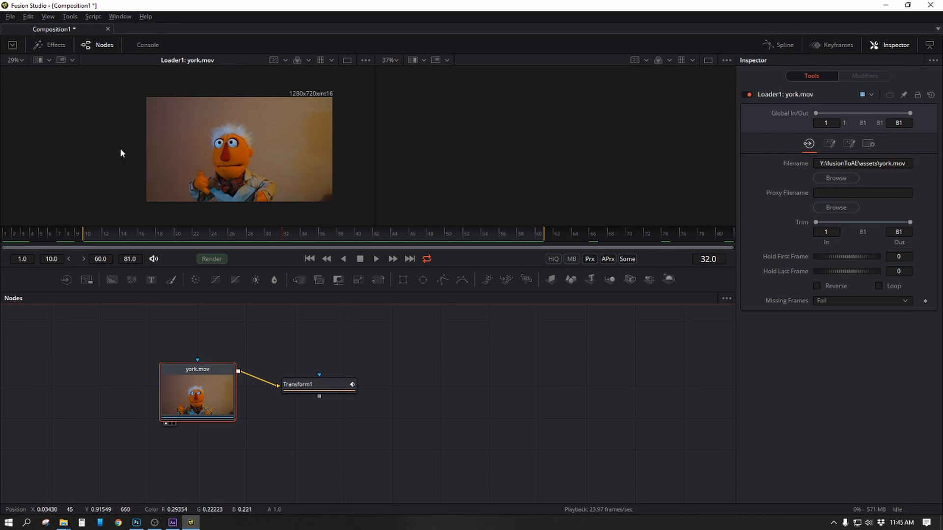
left_click_drag(268, 175, 223, 175)
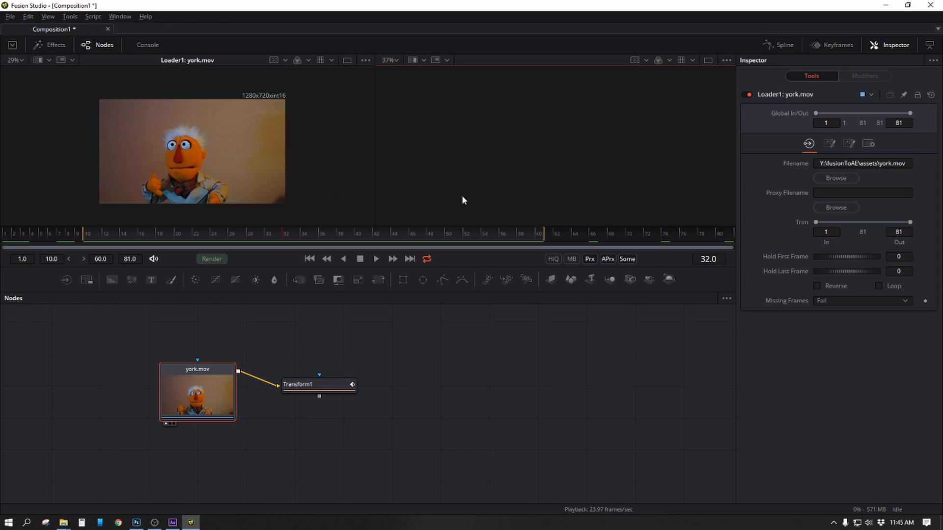
mouse_move(312, 388)
left_mouse_down()
mouse_move(334, 379)
mouse_move(317, 391)
left_mouse_up()
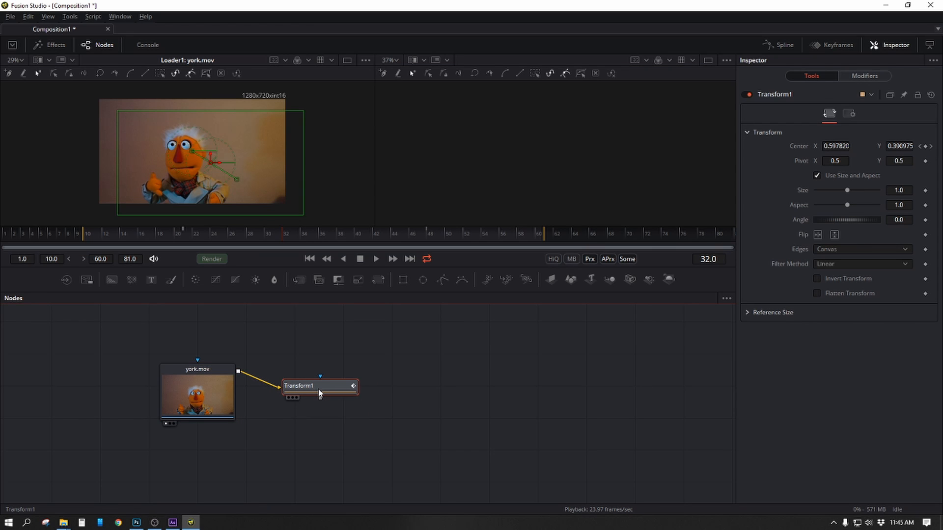
left_click_drag(318, 388, 501, 151)
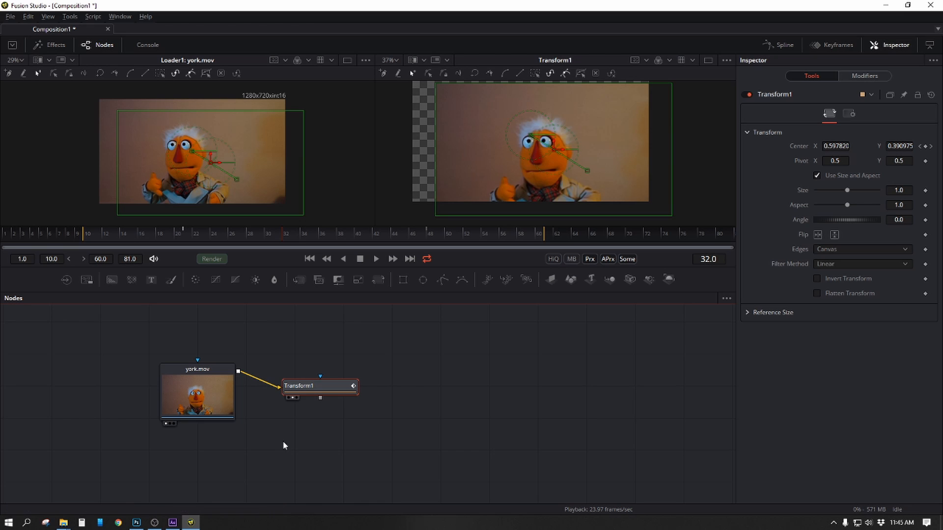
Step: Clear Transform1 from the second viewer and show it there again using the node's viewer indicators
left_click_drag(302, 396, 300, 398)
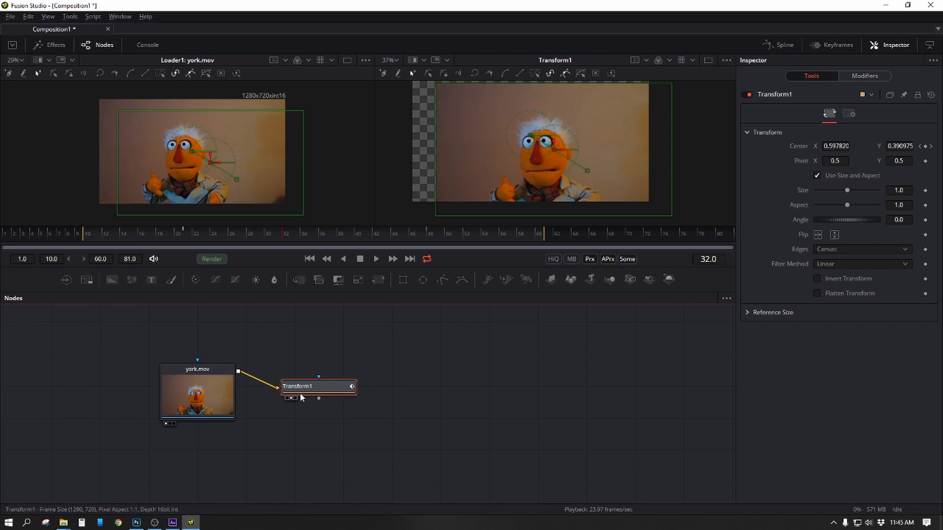
left_click(294, 398)
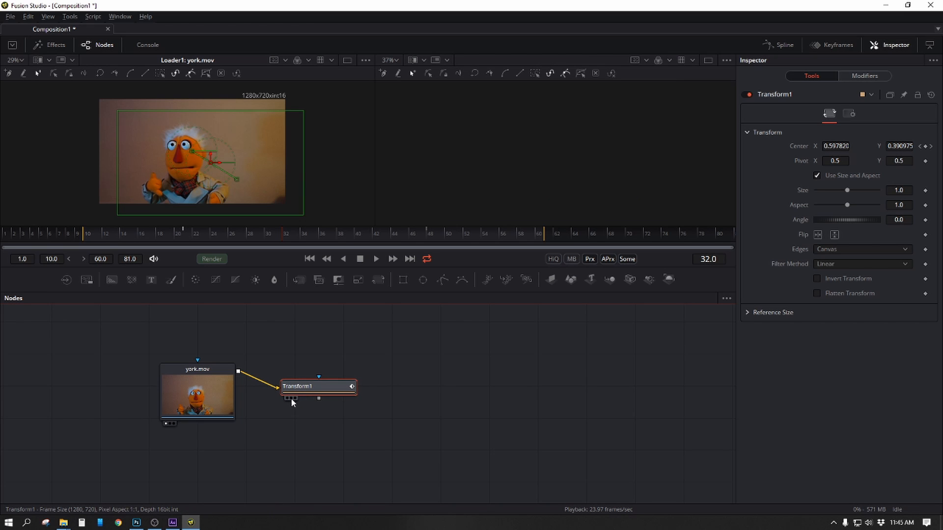
left_click(291, 398)
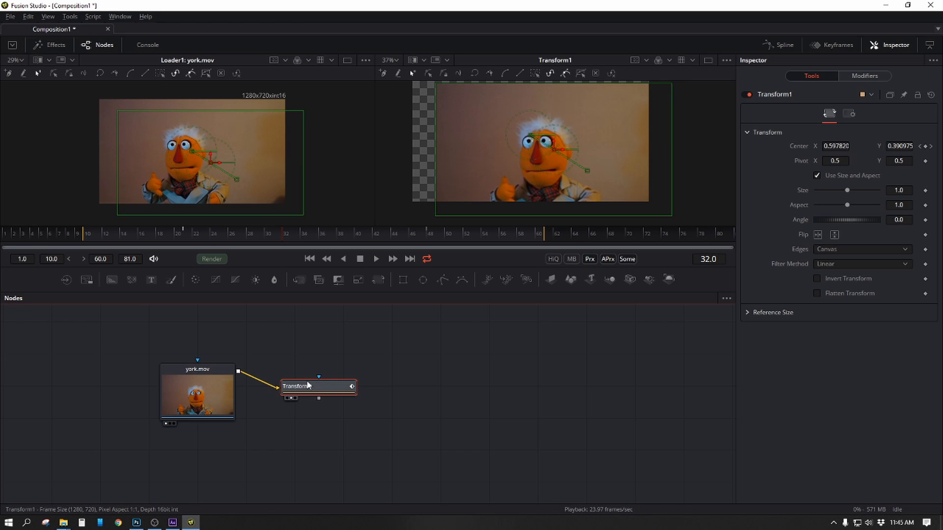
Step: Toggle Transform1 between the first and second viewers, ending with york.mov in the first and Transform1 in the second
key("1")
key("2")
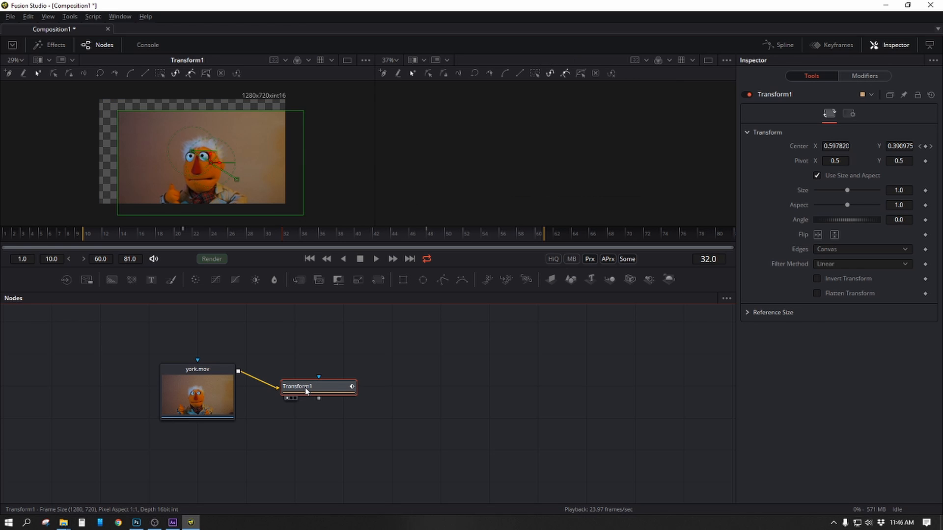
key("1")
key("2")
left_click(233, 402)
key("1")
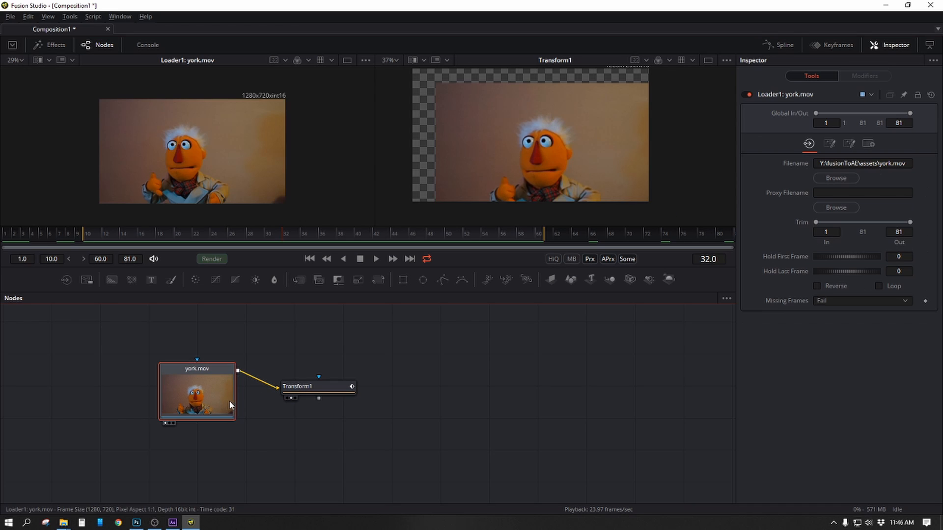
Step: Select Transform1, toggle its display in the second viewer off and on, and scrub the timeline to frame 41
left_click(341, 384)
key("2")
key("2")
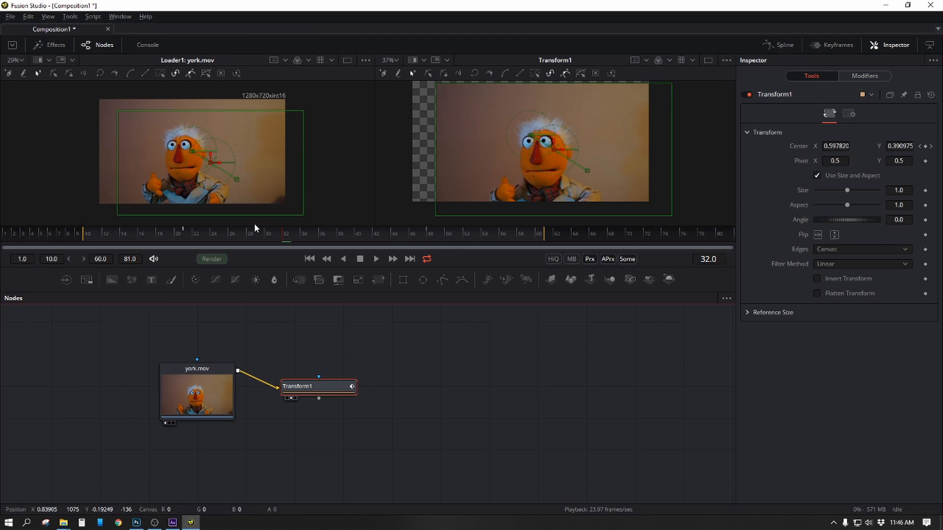
left_click_drag(293, 238, 362, 246)
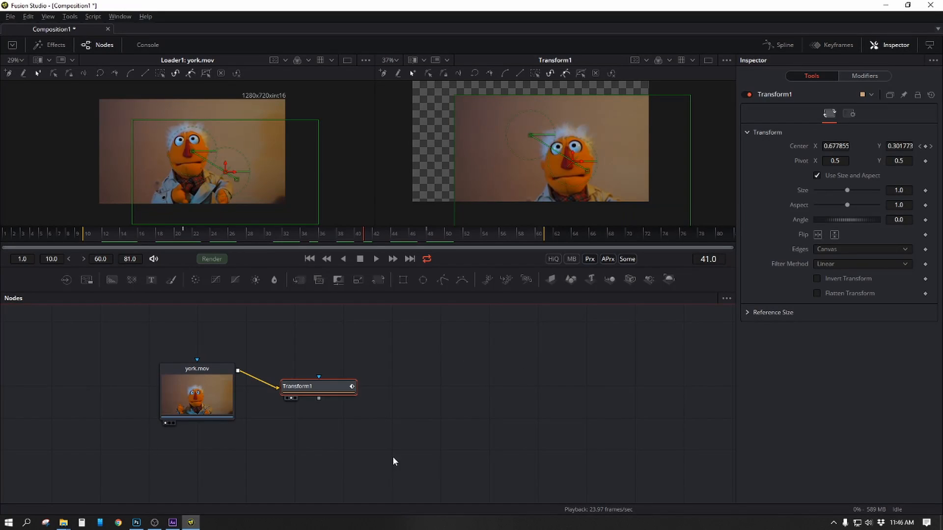
Step: Move the Transform1 node closer to york.mov and toggle its display in the first viewer
left_click_drag(317, 364, 311, 359)
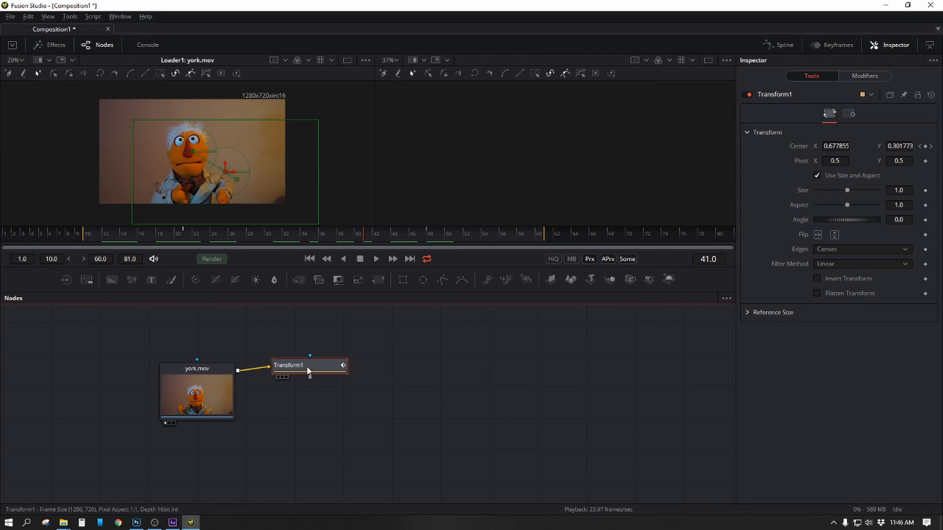
left_click_drag(311, 366, 312, 374)
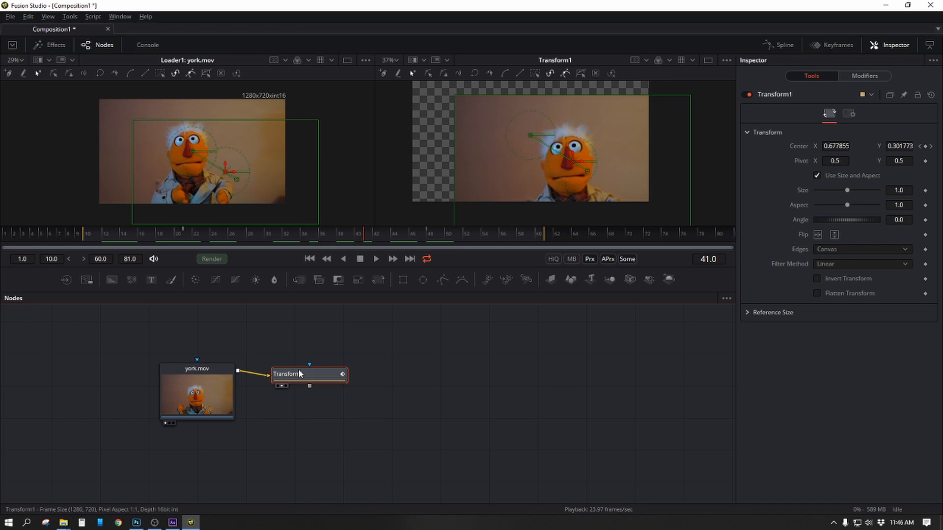
key("1")
key("1")
key("1")
key("1")
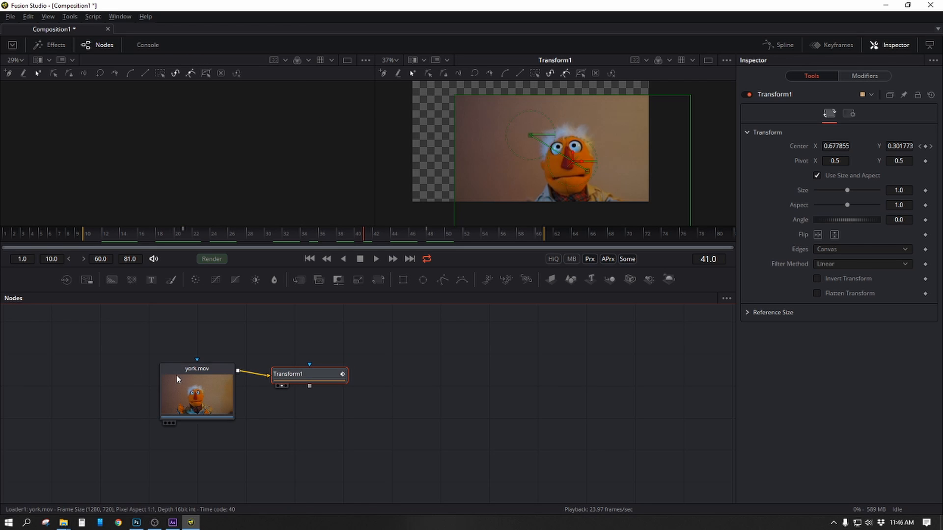
Step: Show york.mov in the first viewer again and toggle Transform1 off and on in the second viewer
left_click(175, 375)
key("1")
left_click(319, 373)
key("2")
key("2")
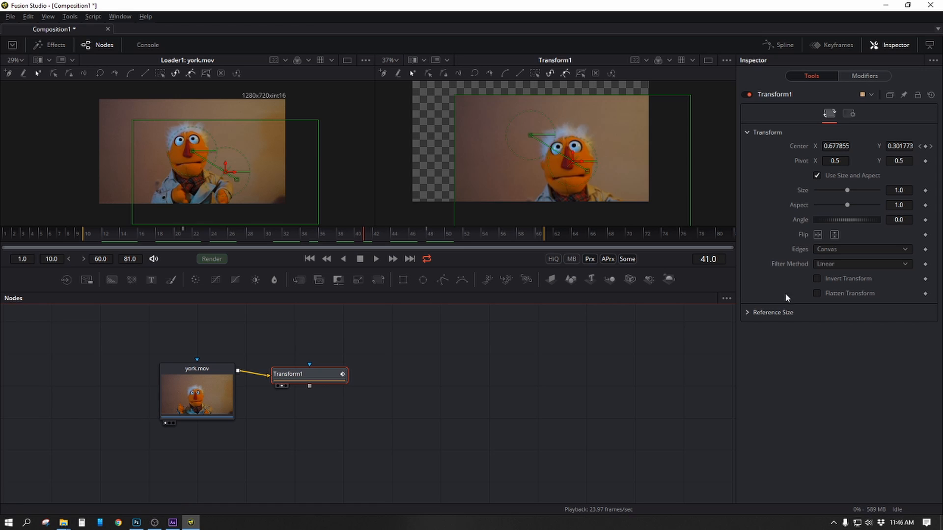
Step: Place Transform1 closer beside york.mov and scrub the timeline with the node deselected and selected, ending deselected at frame 43
scroll(486, 375, "down", 1)
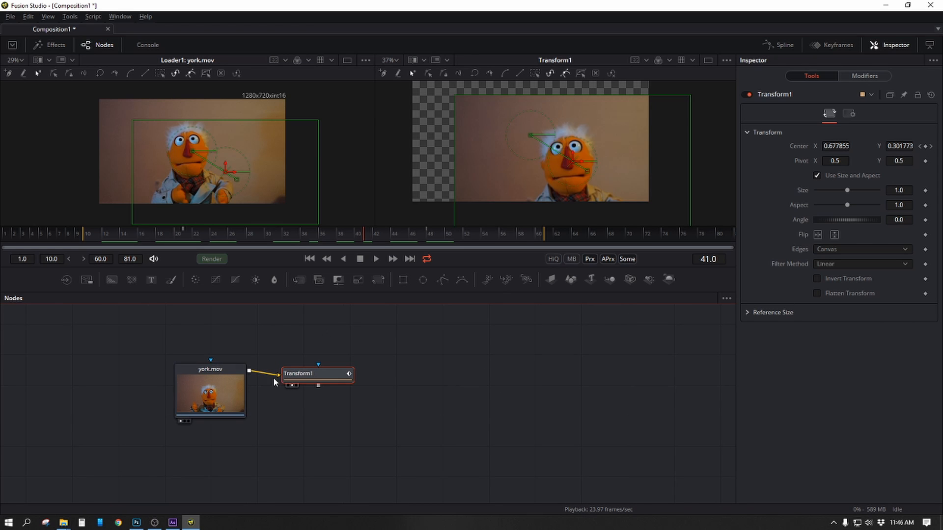
mouse_move(347, 384)
left_mouse_down()
mouse_move(324, 375)
mouse_move(336, 378)
left_mouse_up()
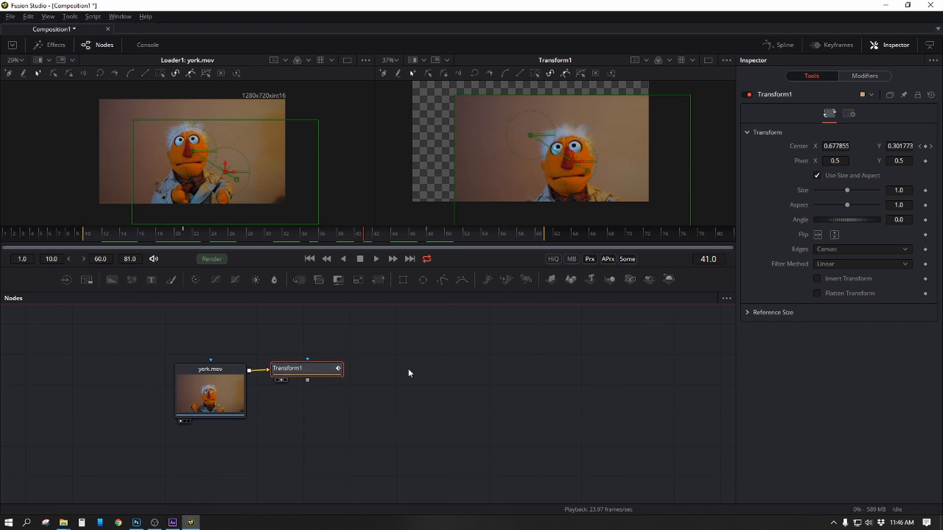
left_click(408, 369)
left_click_drag(267, 237, 339, 231)
left_click(308, 370)
left_click_drag(197, 238, 383, 248)
left_click(471, 423)
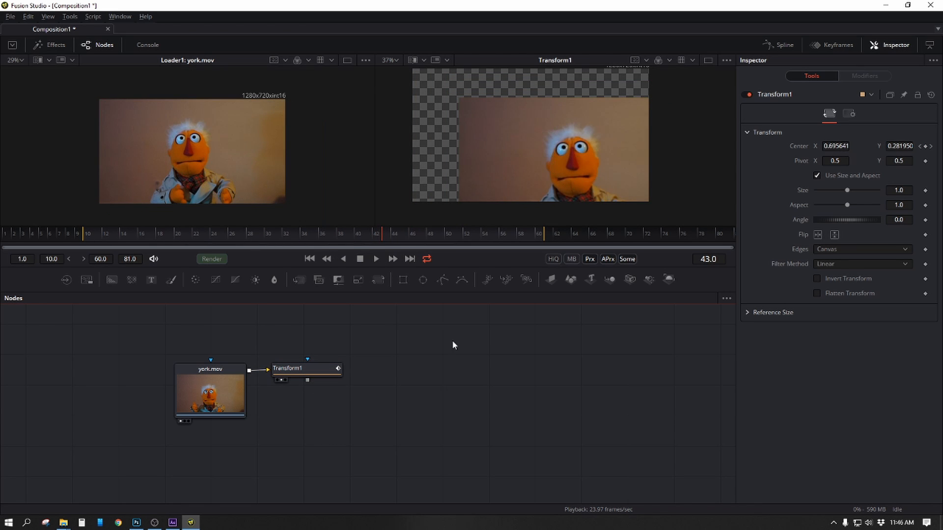
Step: Switch to After Effects, shift the york.mov layer's second Position keyframe earlier, and return to Fusion Studio
key("alt+Tab")
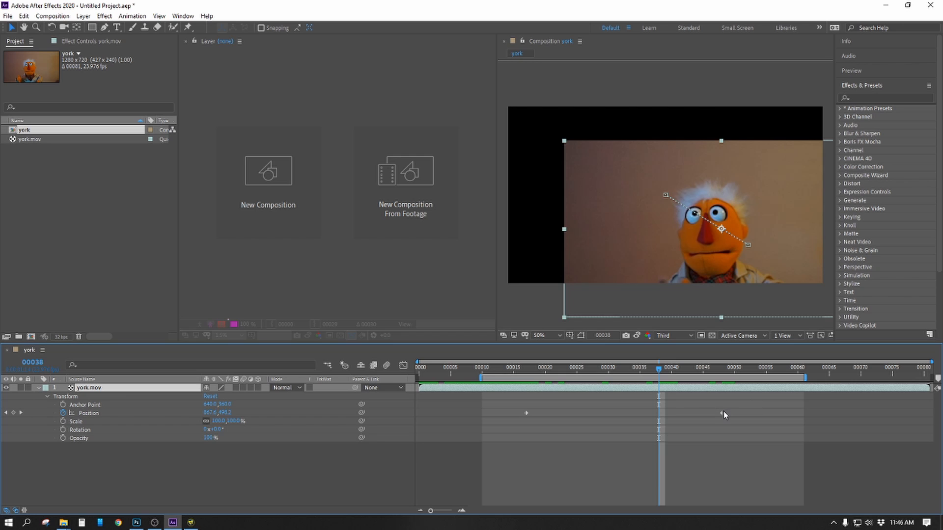
left_click_drag(723, 411, 651, 407)
key("alt+Tab")
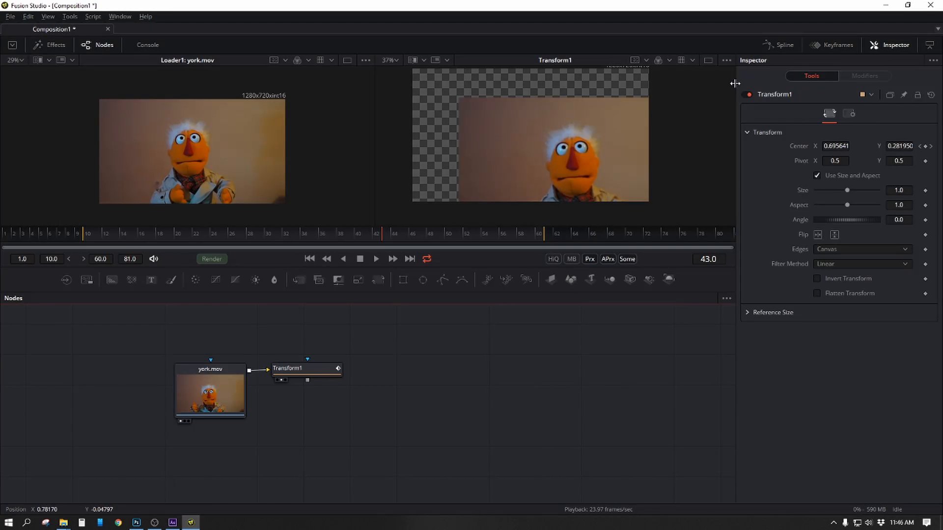
Step: Open the Keyframes editor alongside the Inspector and widen it across most of the node area
left_click(837, 46)
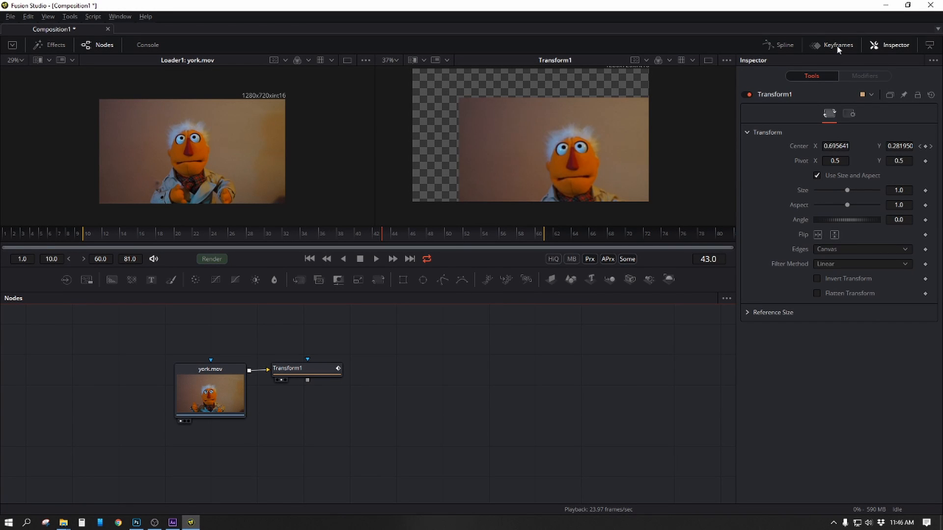
left_click(899, 45)
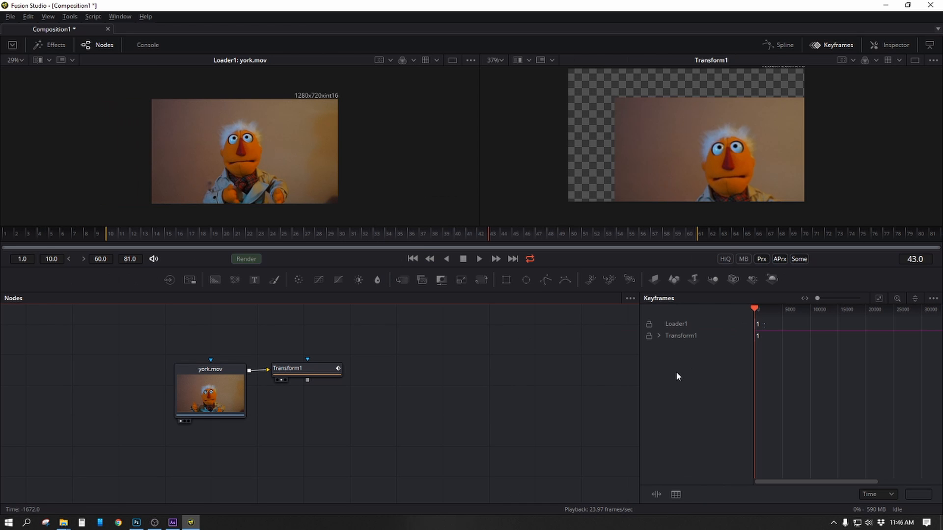
left_click(904, 47)
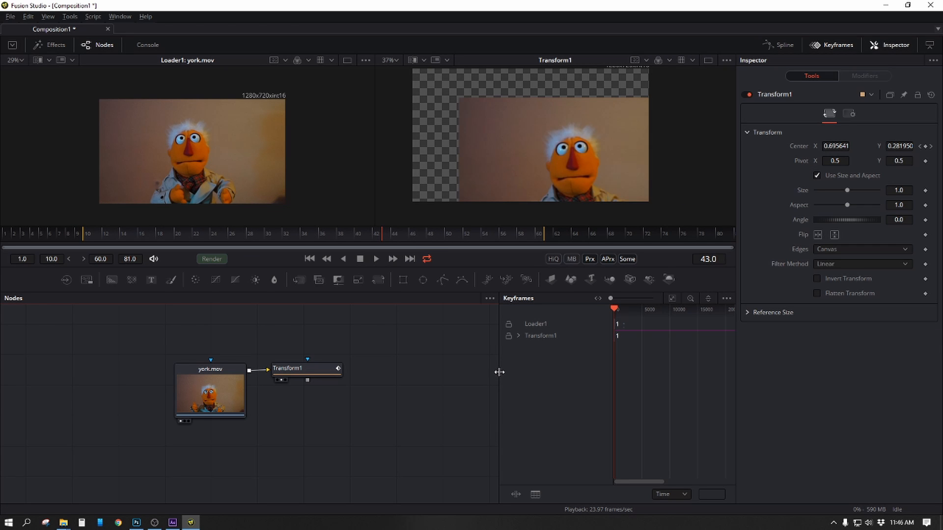
left_click_drag(498, 372, 195, 373)
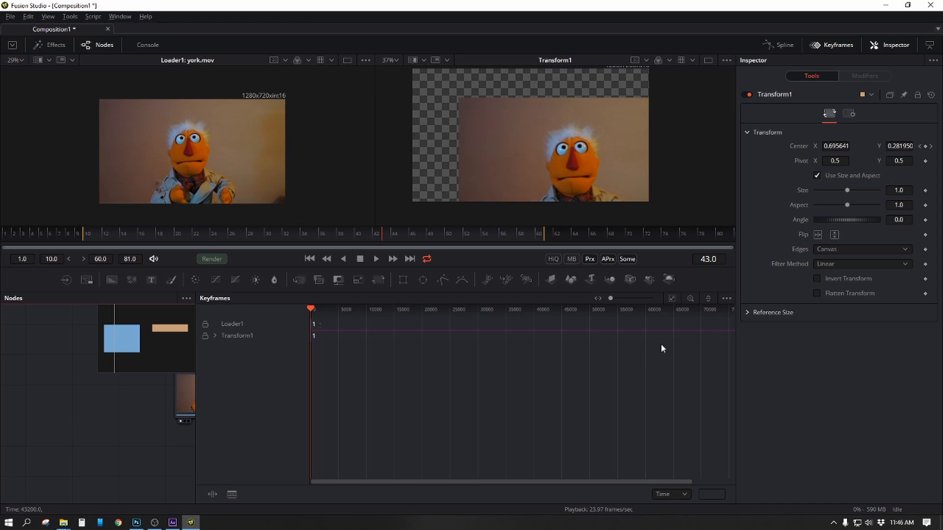
Step: Limit the Keyframes editor to selected tools only, select Transform1, and expand its Center path displacement track
left_click(727, 299)
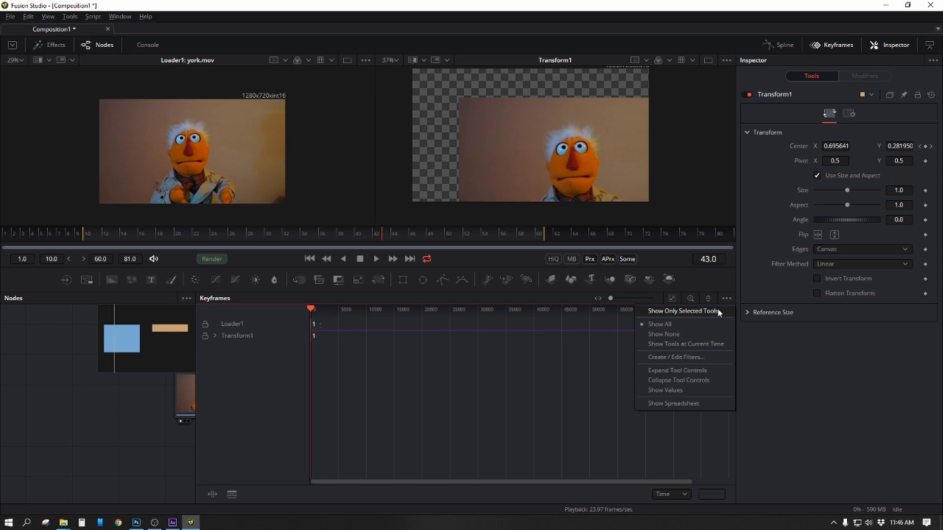
left_click(718, 311)
left_click_drag(133, 430, 5, 442)
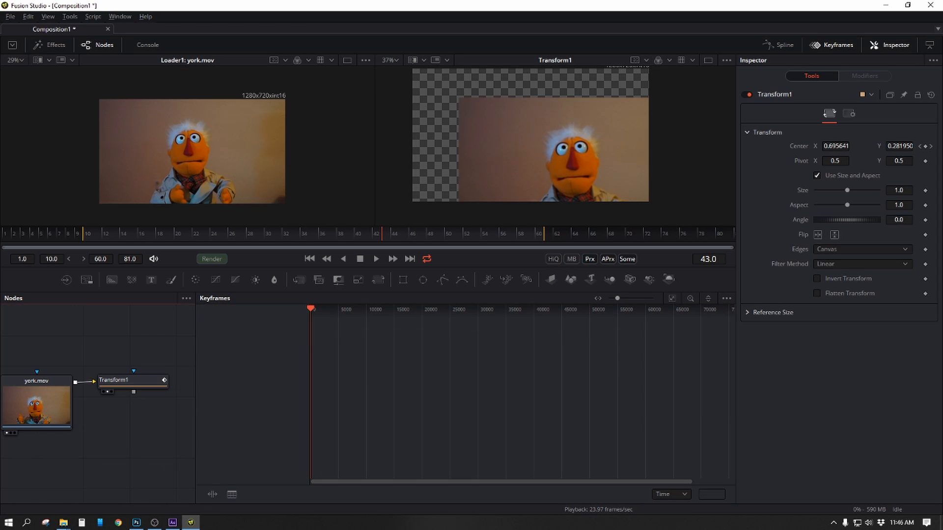
left_click(131, 383)
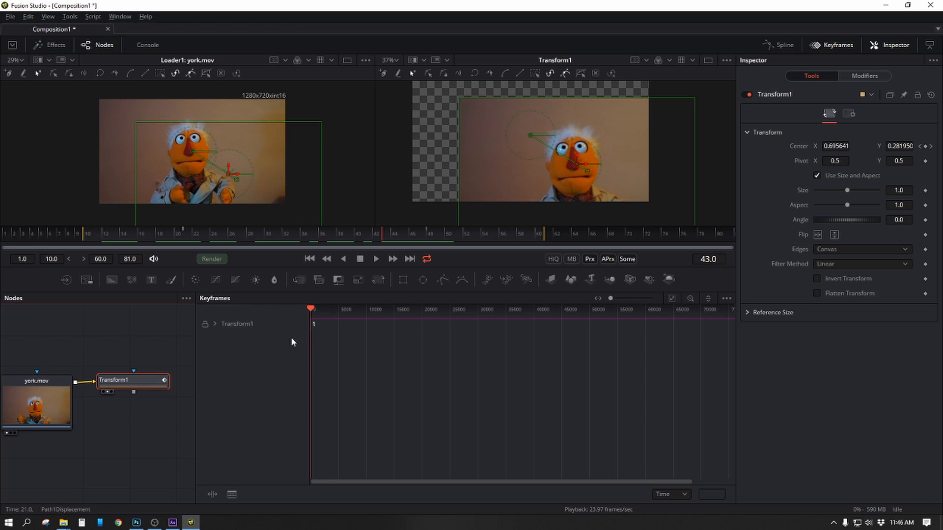
left_click(214, 324)
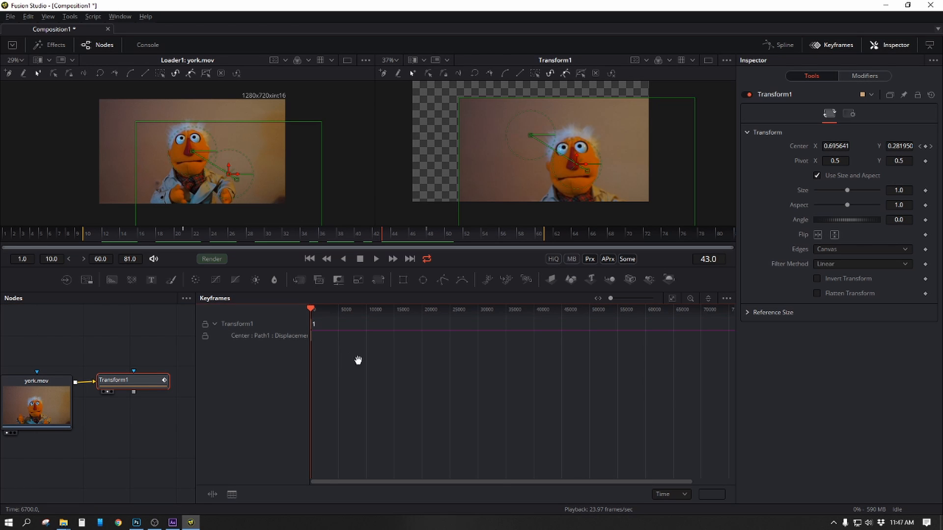
Step: Fit Transform1's keyframes in view and move the second Center displacement keyframe to frame 57
left_click_drag(358, 360, 410, 360)
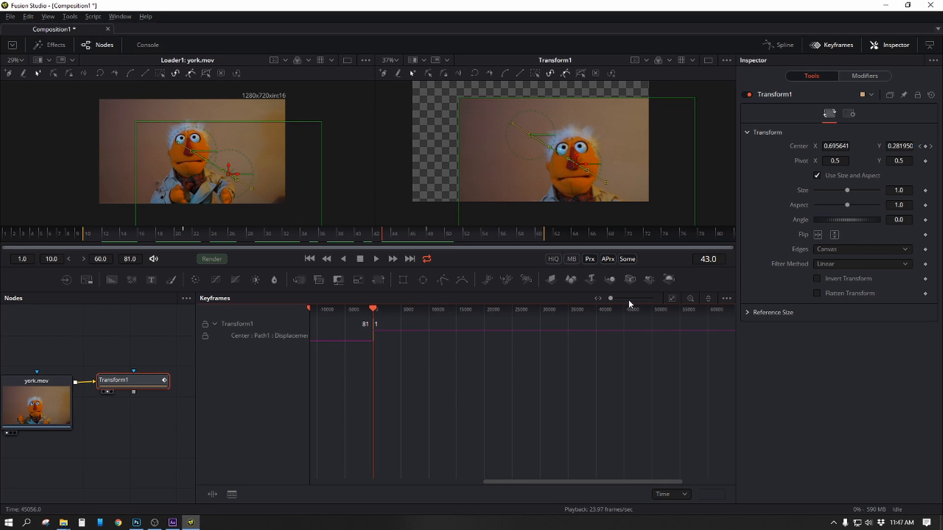
left_click_drag(611, 298, 616, 298)
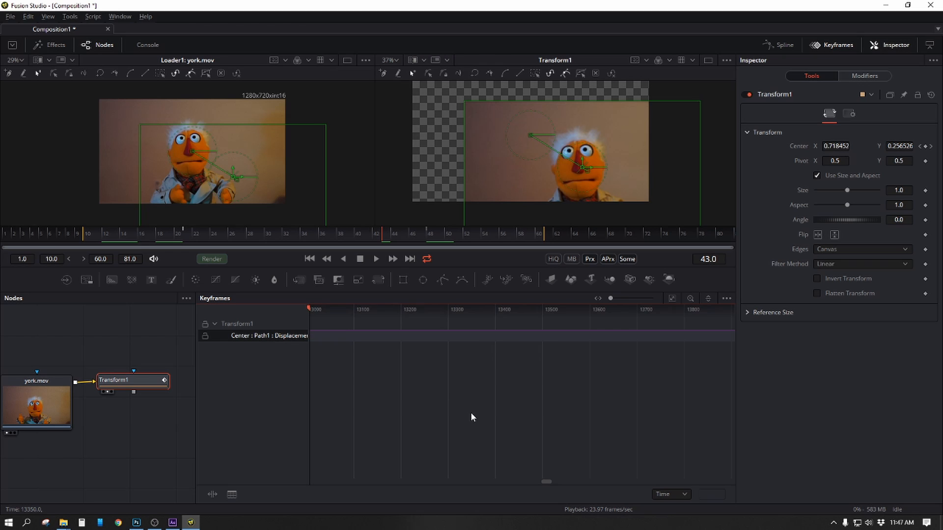
key("ctrl+f")
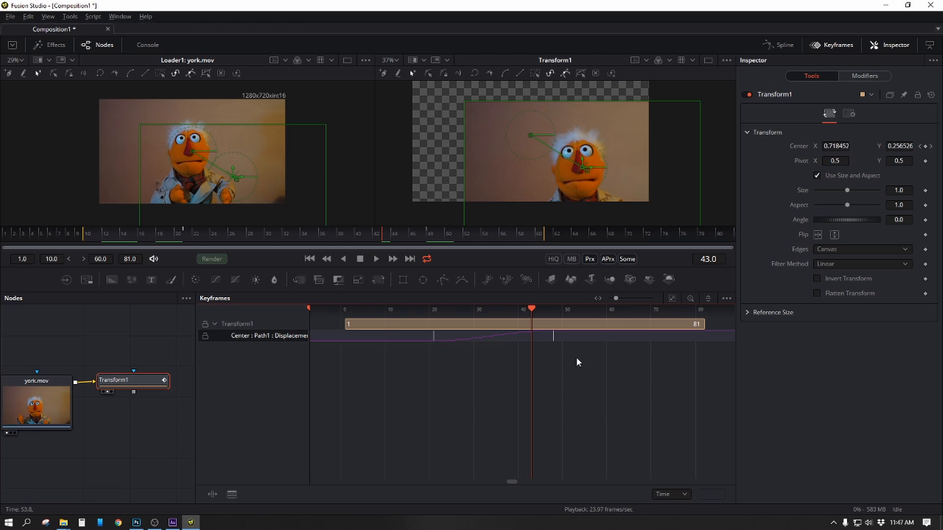
left_click_drag(555, 337, 593, 363)
left_click(574, 387)
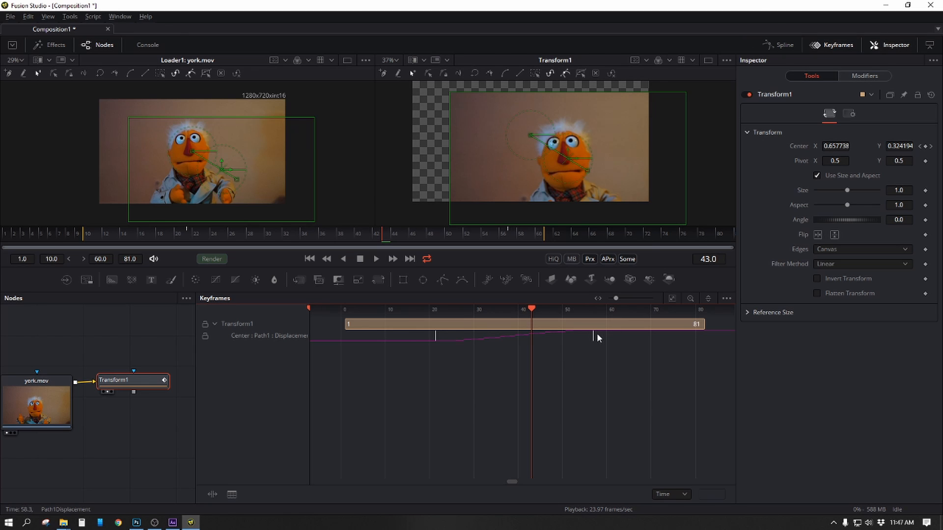
Step: Replace the Keyframes editor with the Spline editor, widen it, and display Transform1's Displacement curve
left_click(839, 46)
left_click(781, 44)
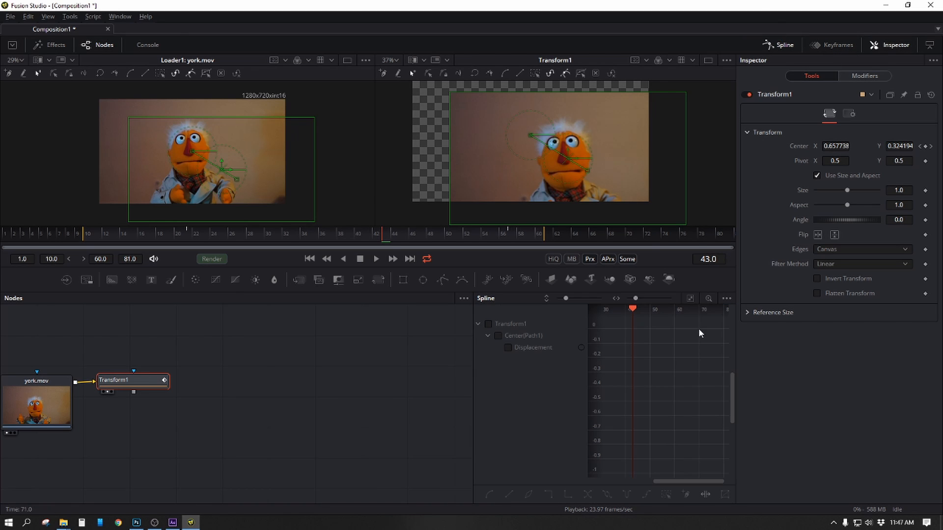
left_click_drag(472, 370, 252, 369)
left_click(288, 347)
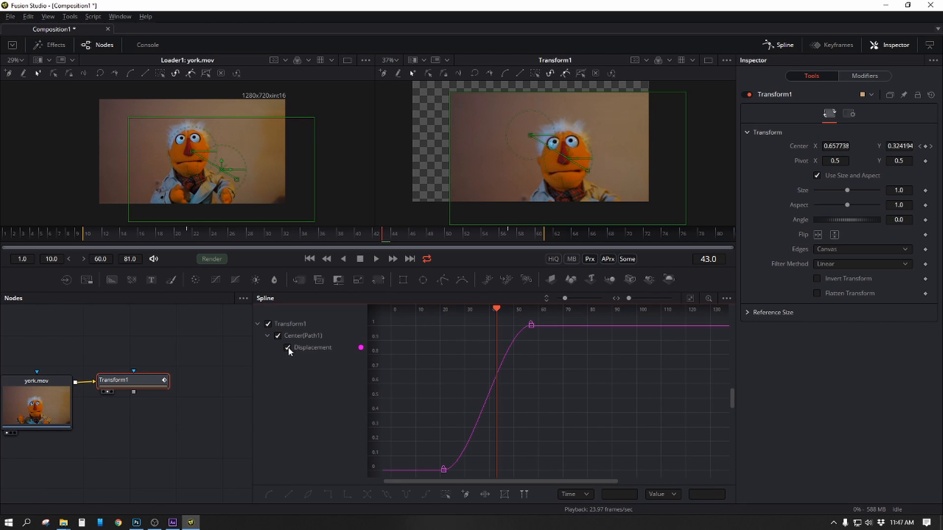
Step: Make both keyframes of the Displacement curve linear
left_click_drag(622, 426, 490, 319)
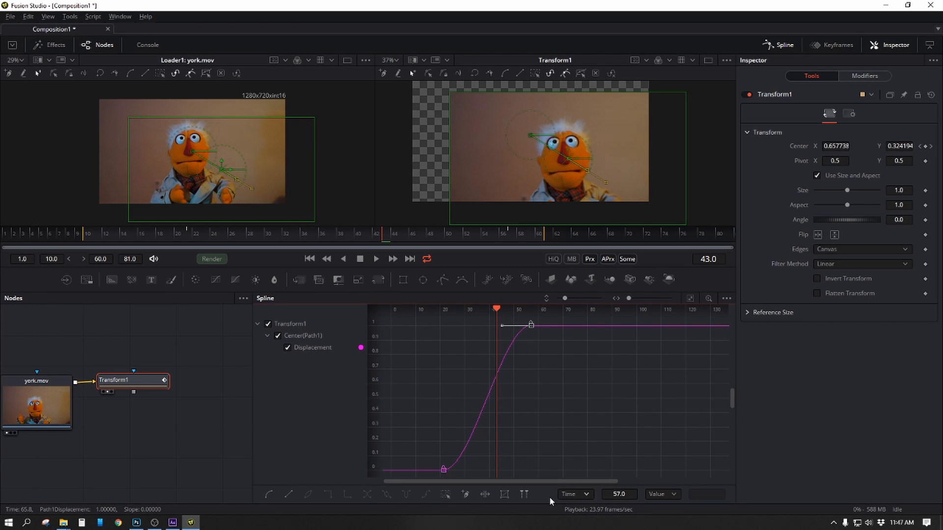
left_click(289, 494)
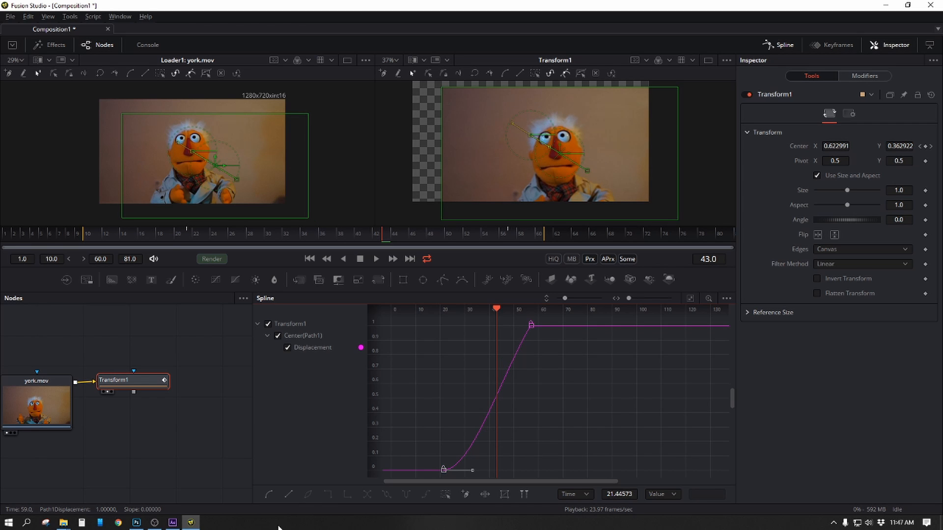
left_click(290, 495)
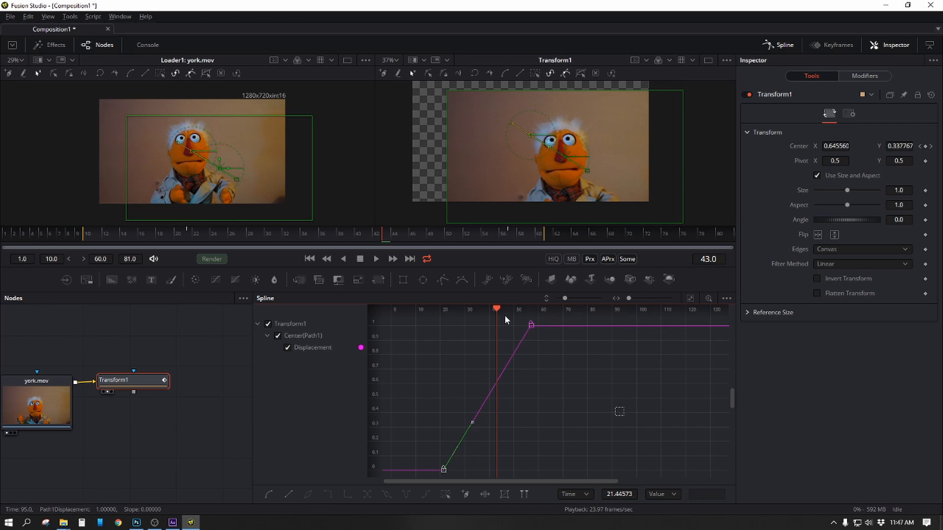
Step: Smooth the Displacement curve at both its end and start keyframes
left_click_drag(505, 316, 646, 466)
left_click(274, 495)
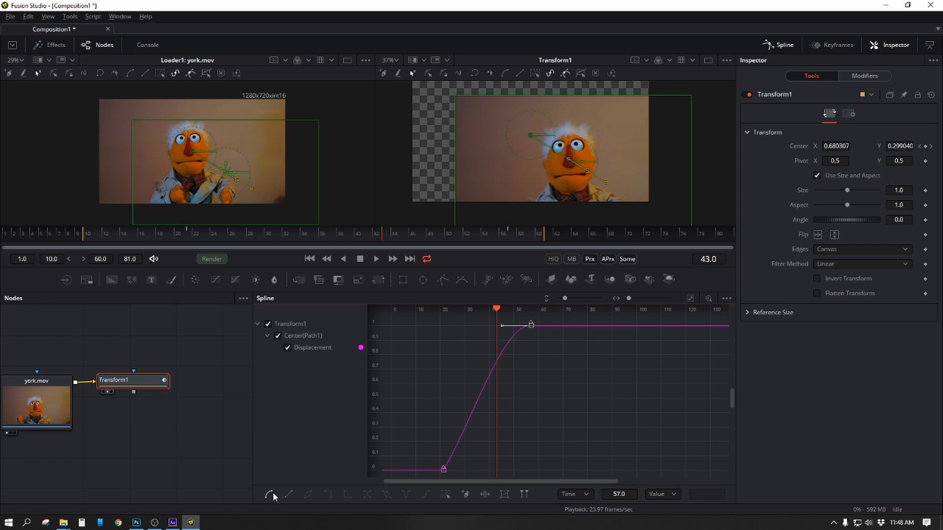
left_click_drag(517, 433, 415, 479)
left_click(267, 496)
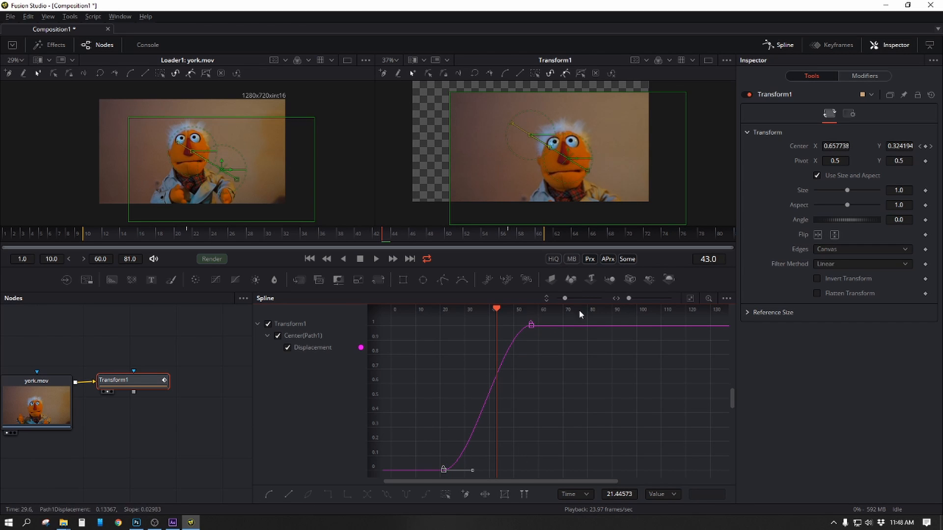
Step: Select the Displacement curve's end keyframe, fit the whole curve in the Spline editor, and deselect the keyframe
left_click(673, 481)
left_click_drag(650, 454, 479, 283)
left_click_drag(487, 404, 507, 321)
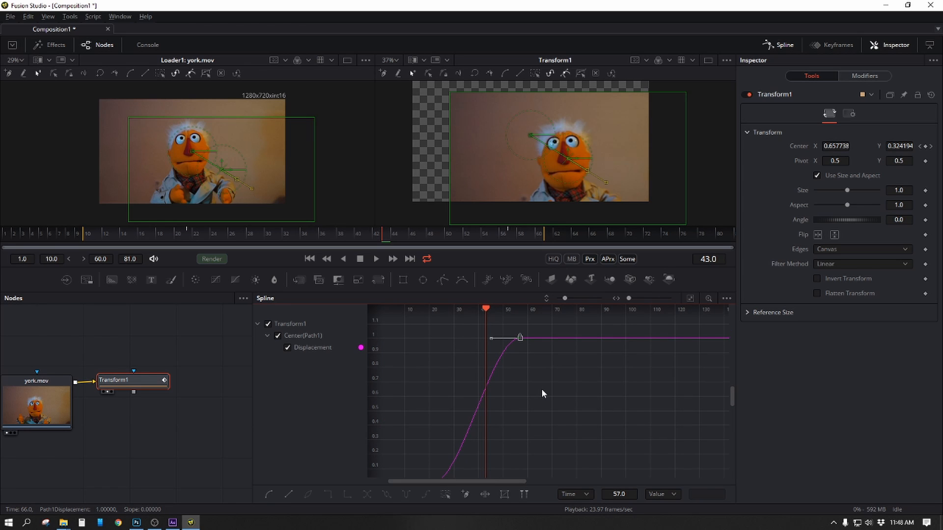
key("ctrl+f")
left_click_drag(629, 441, 608, 445)
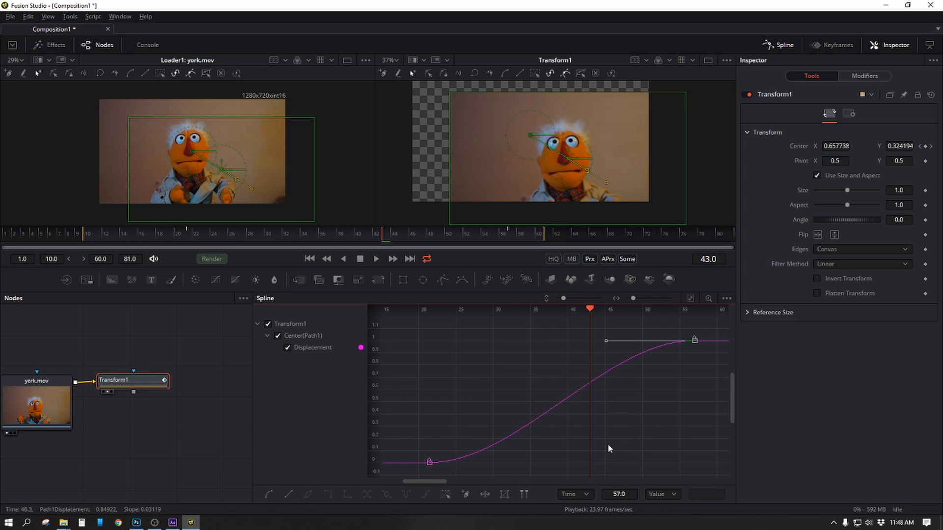
left_click(607, 446)
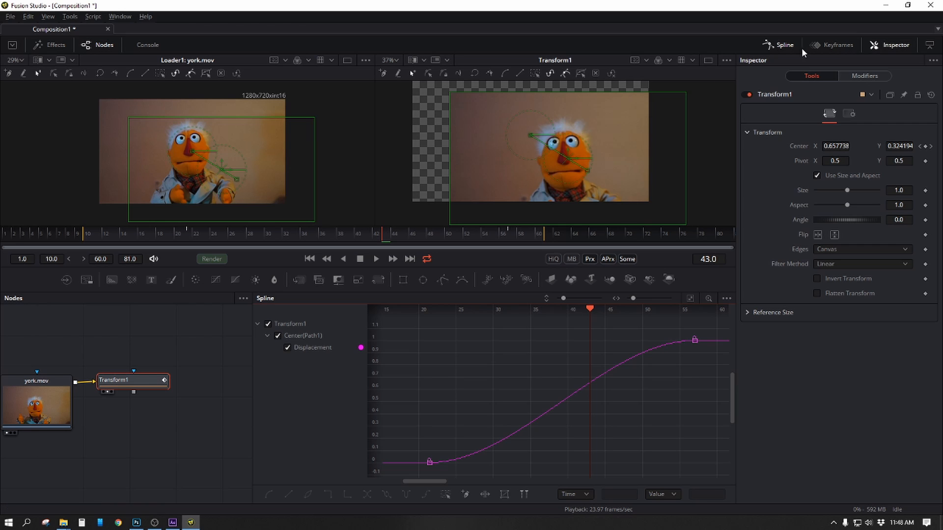
Step: Close the Spline editor, show and hide the Keyframes editor, and recenter the nodes in the node area
left_click(780, 44)
left_click(836, 45)
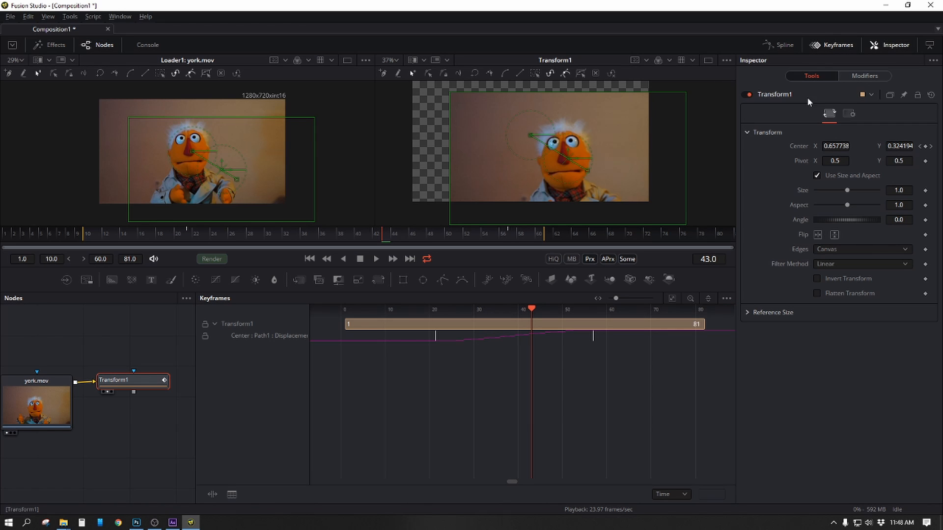
left_click(835, 45)
left_click_drag(242, 385, 508, 396)
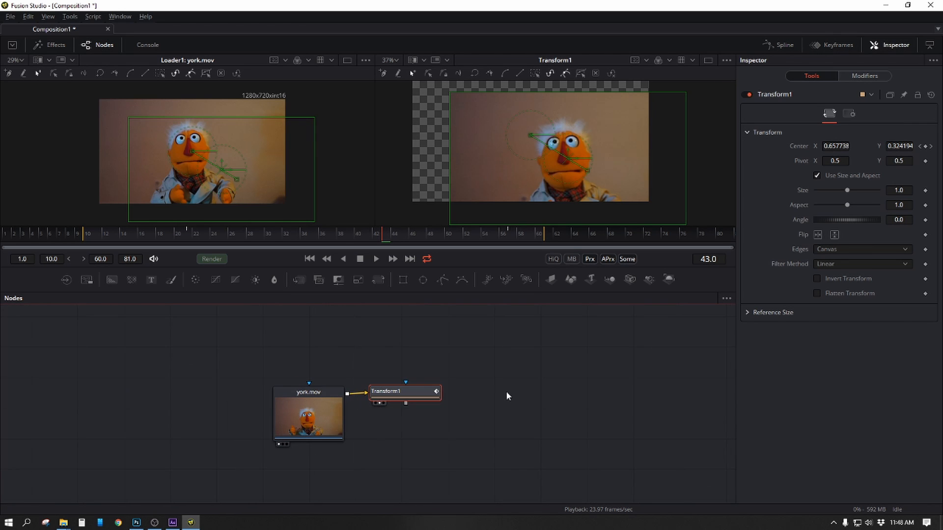
Step: Deselect the Transform1 node and open the application preferences, moving the dialog aside and back over the viewers
left_click(506, 393)
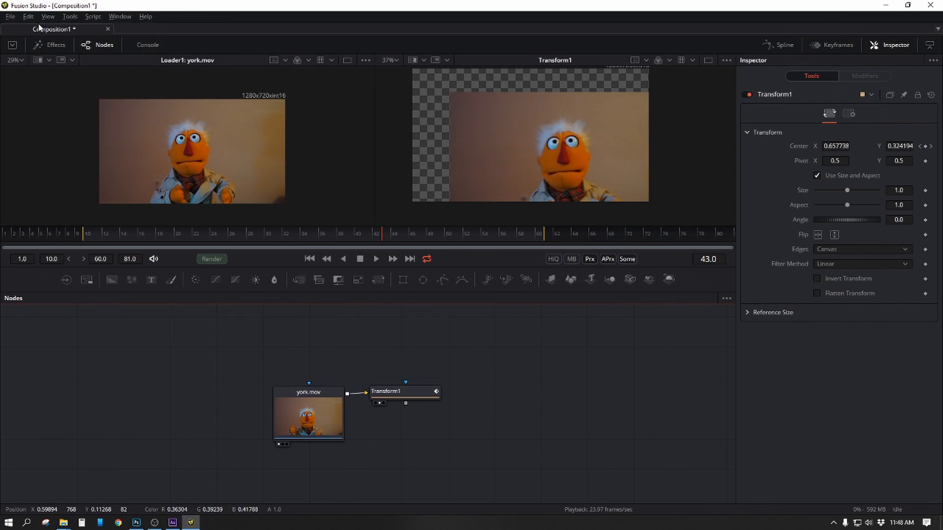
left_click(11, 19)
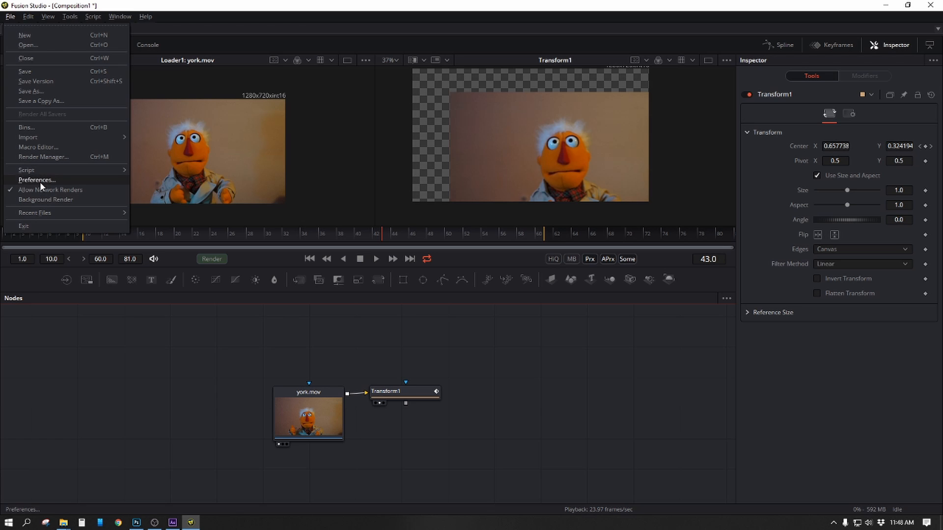
left_click(66, 181)
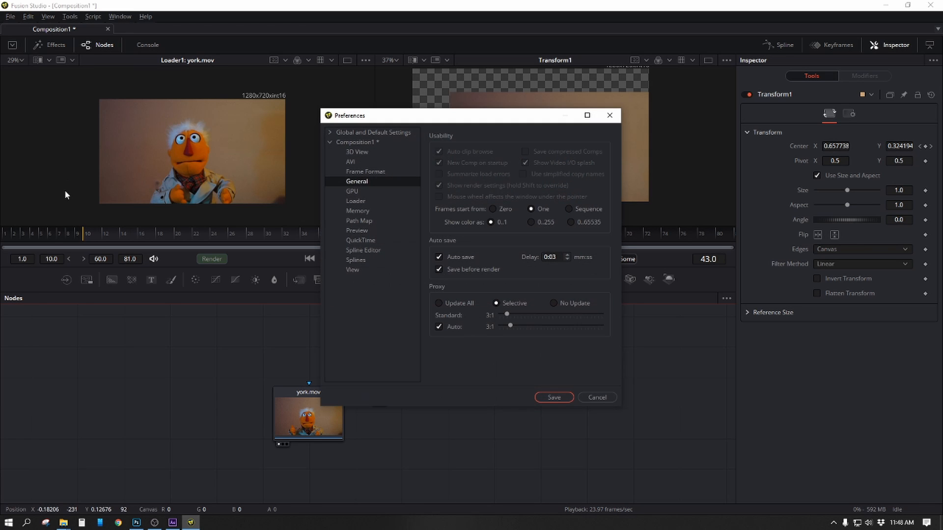
left_click_drag(476, 116, 379, 473)
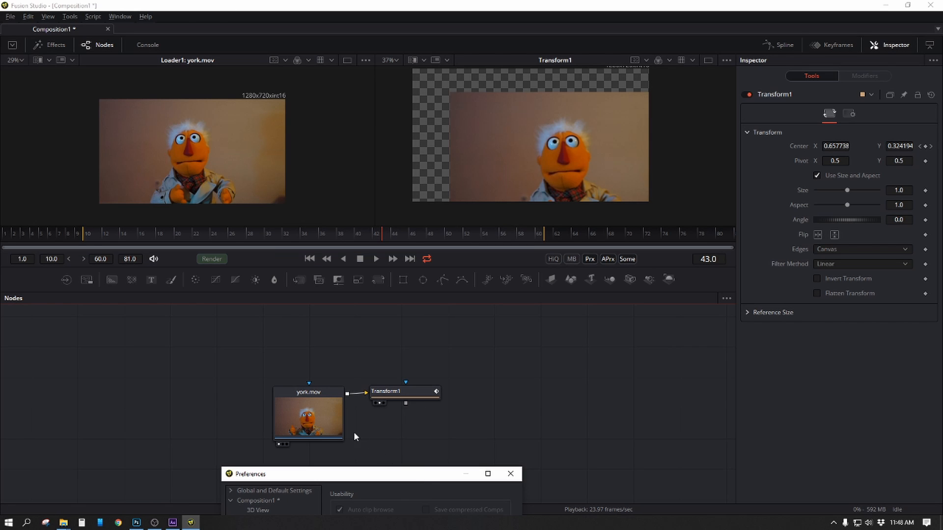
left_click_drag(432, 477, 544, 125)
Step: Compare the Global and Default Settings and Composition1 groups, and show Composition1's Frame Format preferences
left_click(340, 145)
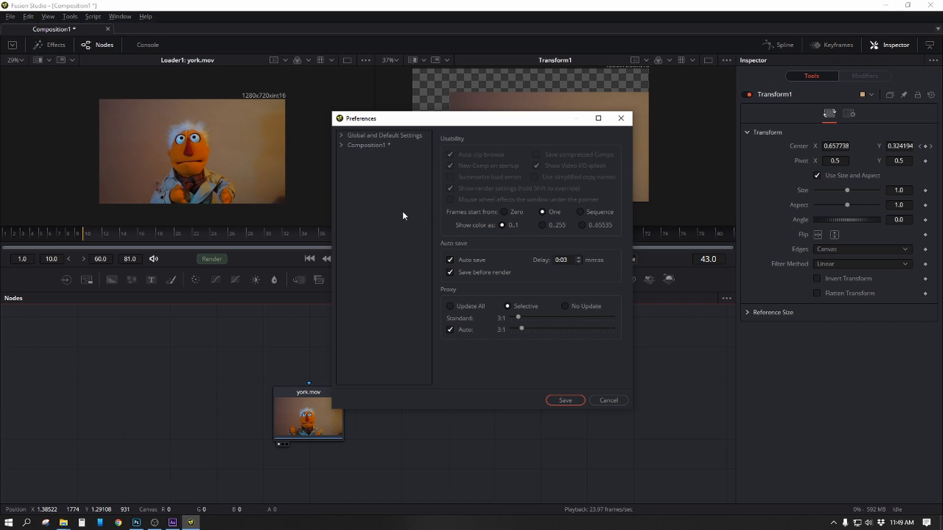
left_click(372, 135)
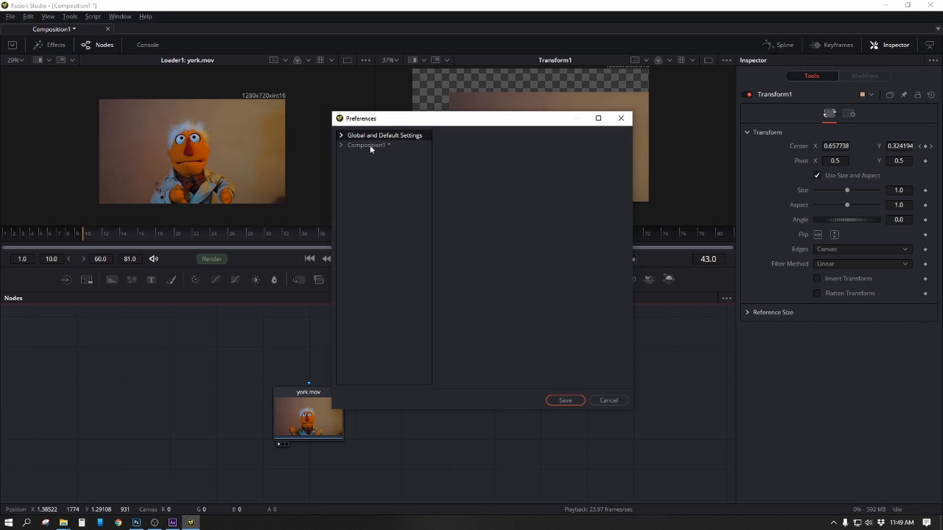
left_click(370, 145)
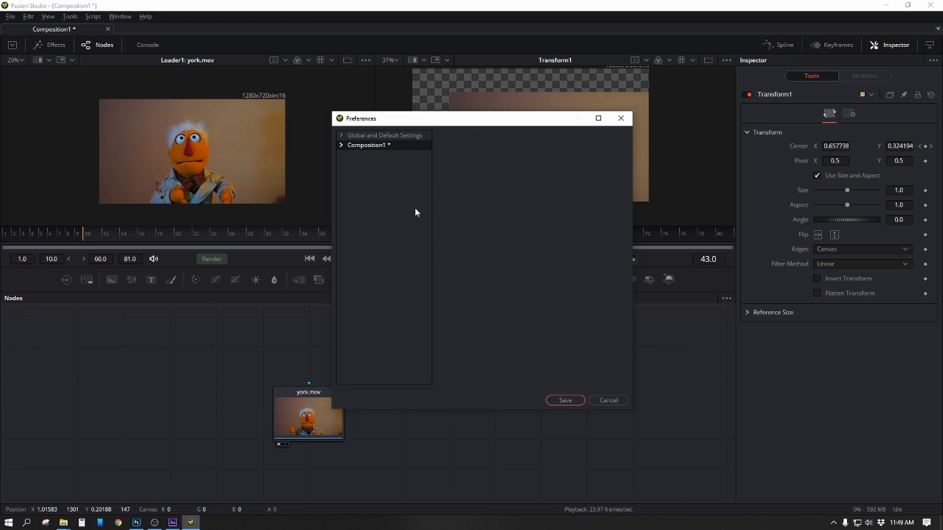
left_click(341, 146)
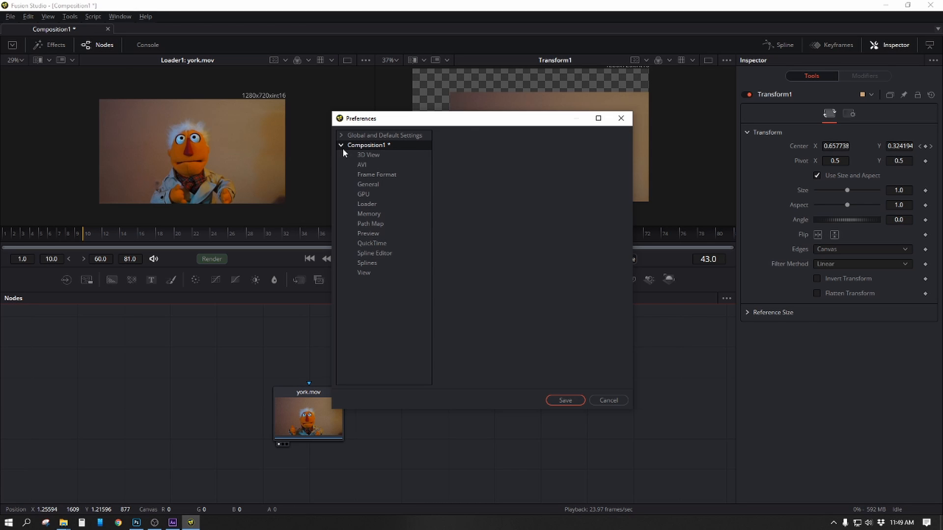
left_click(386, 174)
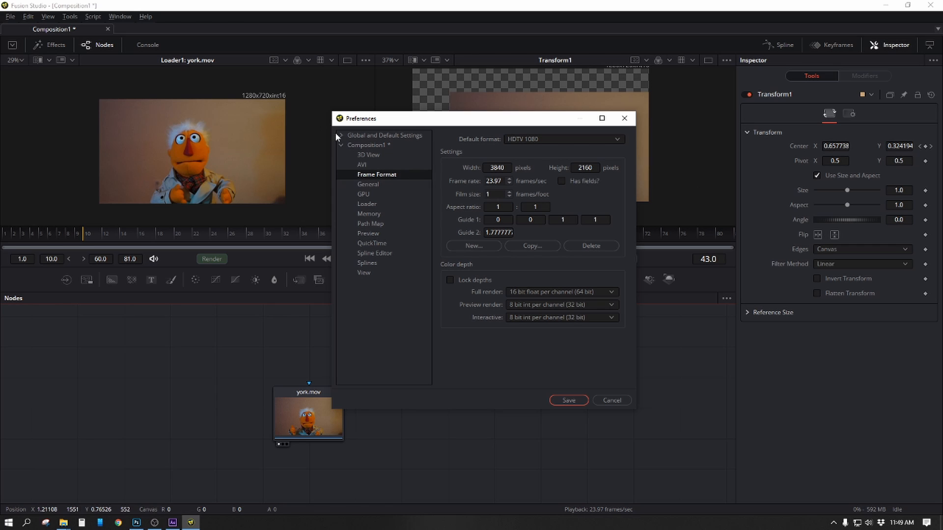
Step: Show the Frame Format preferences under Global and Default Settings, and close the preferences without saving
left_click(339, 145)
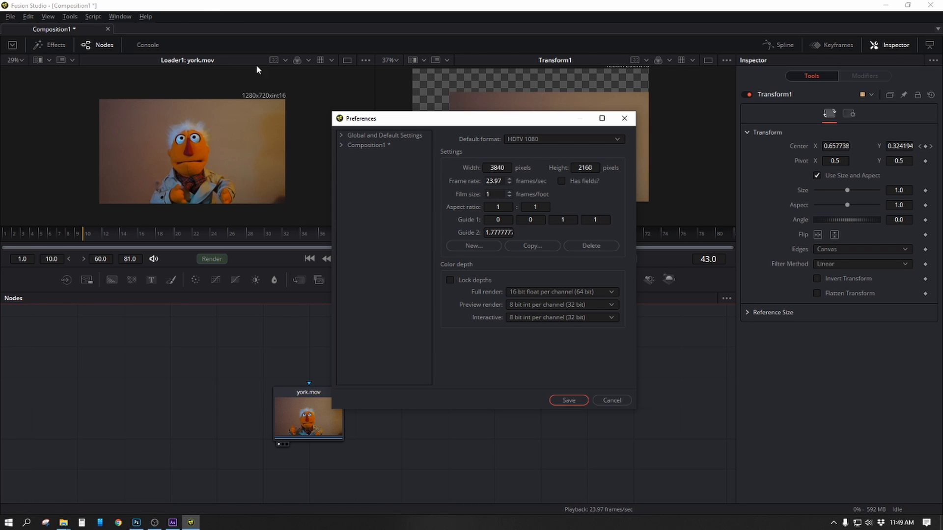
left_click(347, 136)
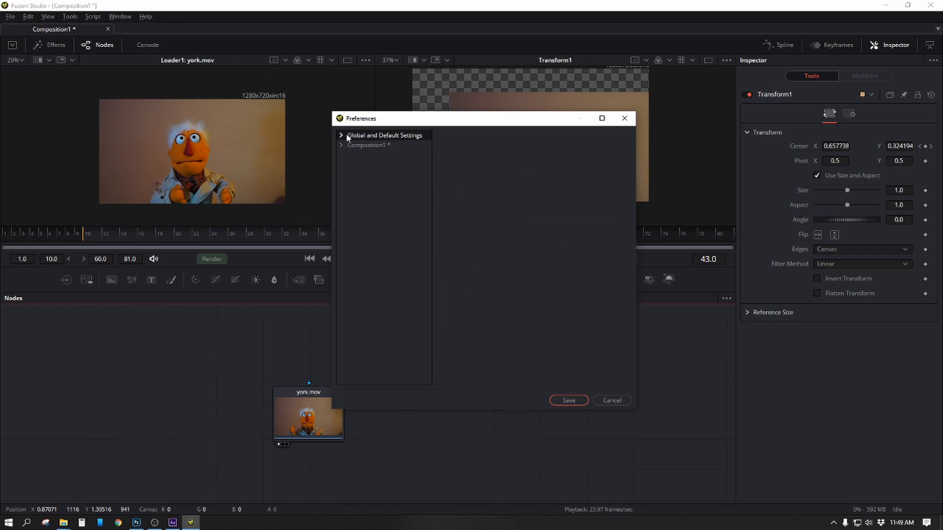
left_click(340, 134)
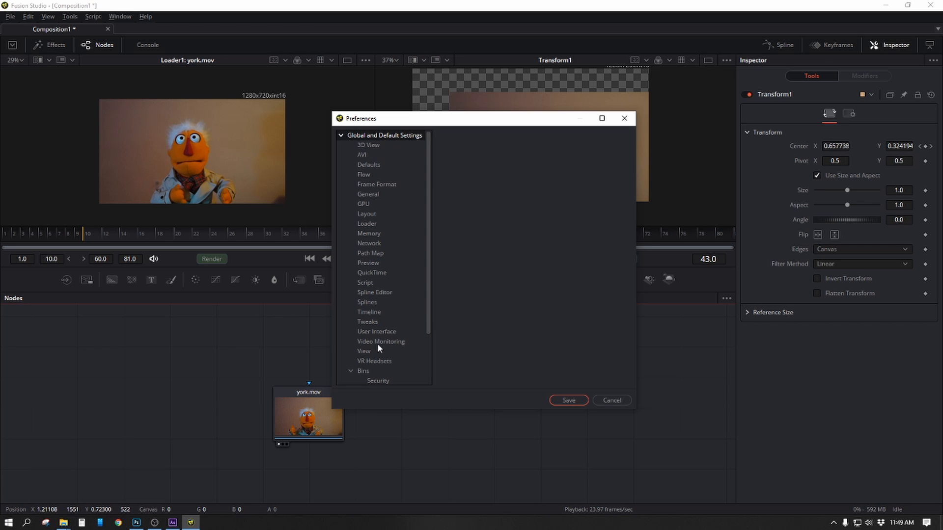
left_click(391, 184)
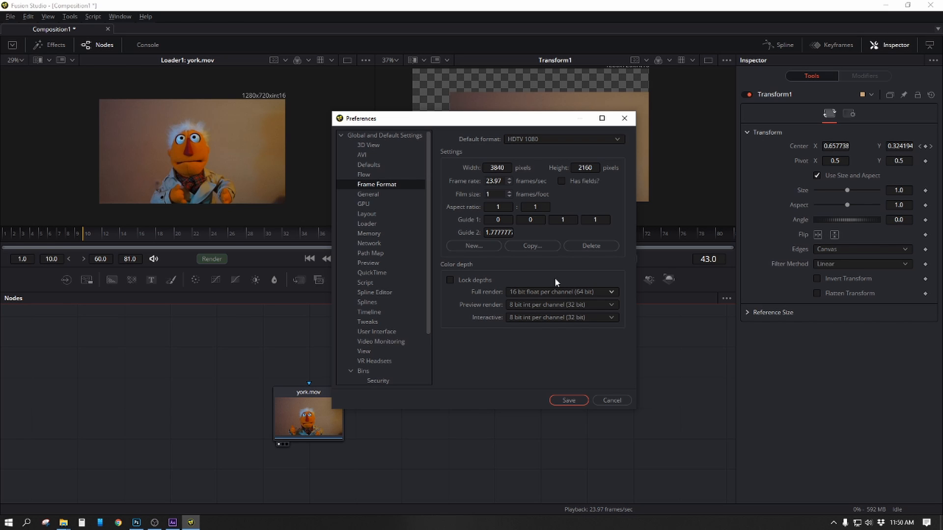
left_click(614, 402)
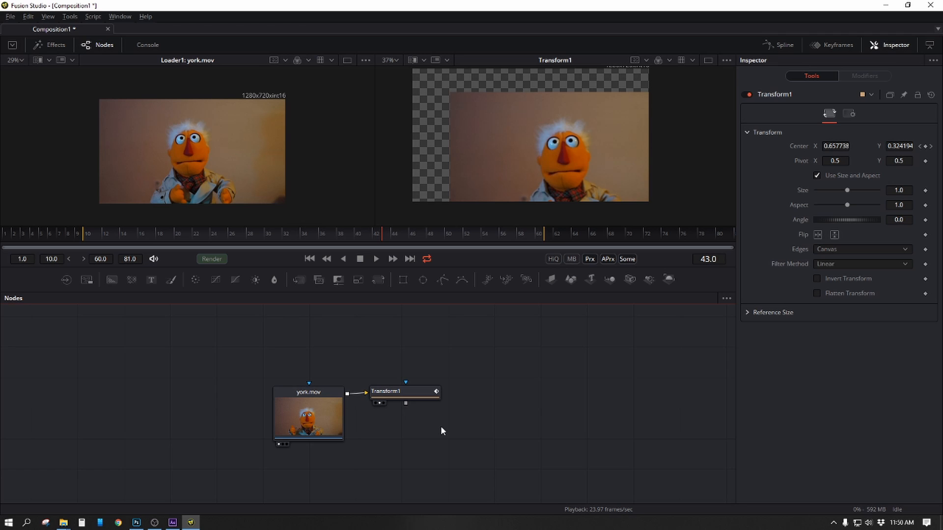
scroll(440, 426, "down", 2)
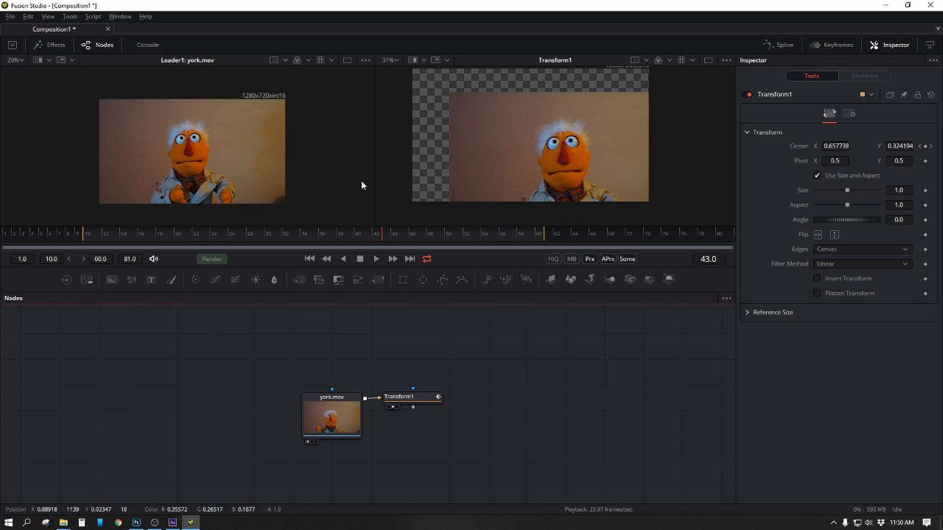
scroll(594, 147, "down", 3)
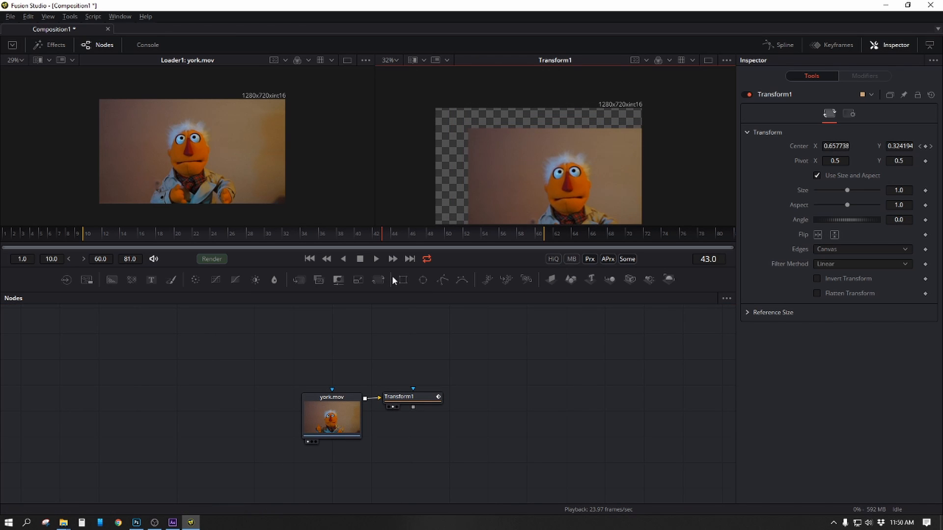